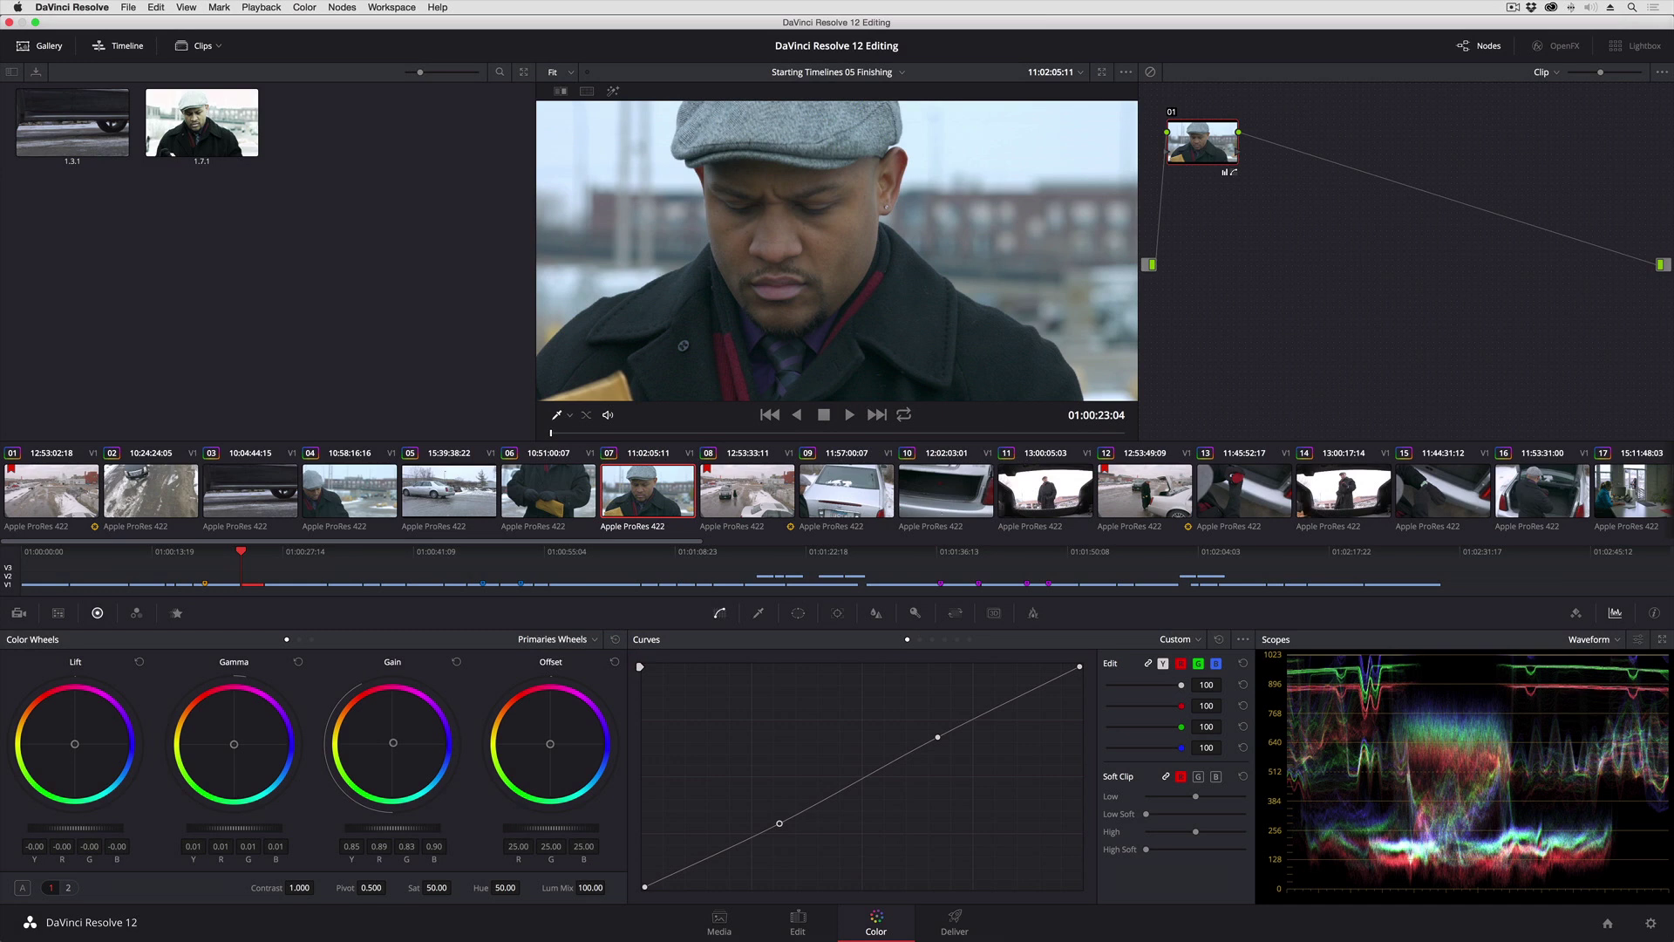
# - Browse clips 01, 02, 04–08 to review their grades, ending back on clip 07
pyautogui.press('Up')
pyautogui.press('Up')
pyautogui.press('Up')
pyautogui.press('Down')
pyautogui.press('Down')
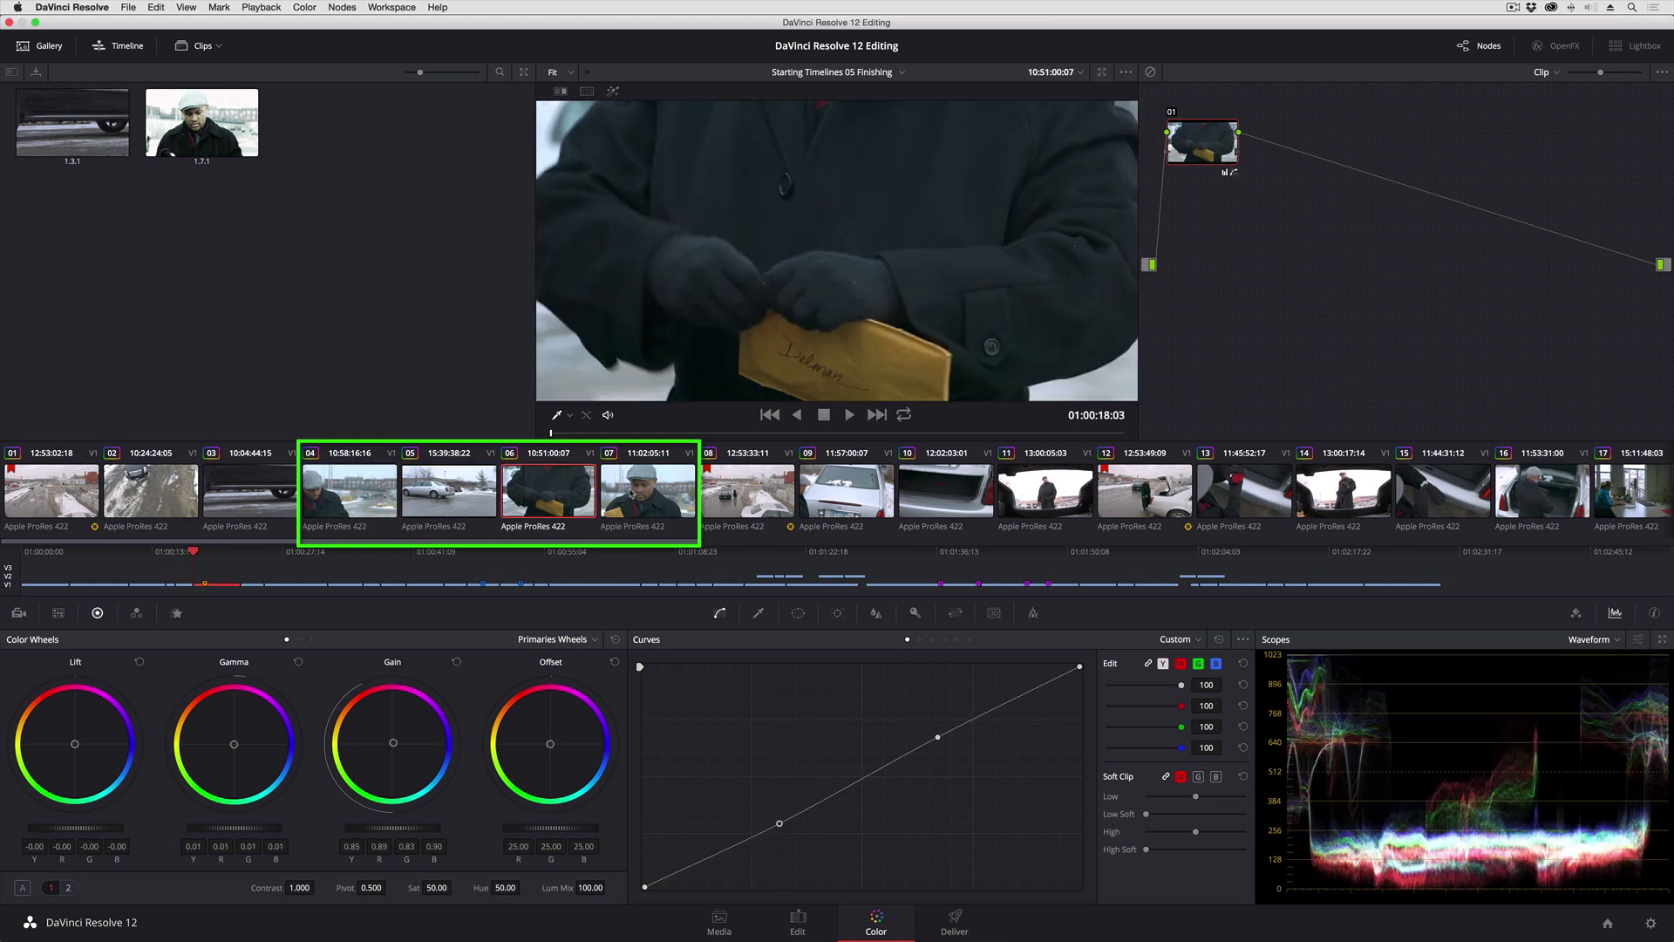
pyautogui.click(639, 493)
pyautogui.click(739, 489)
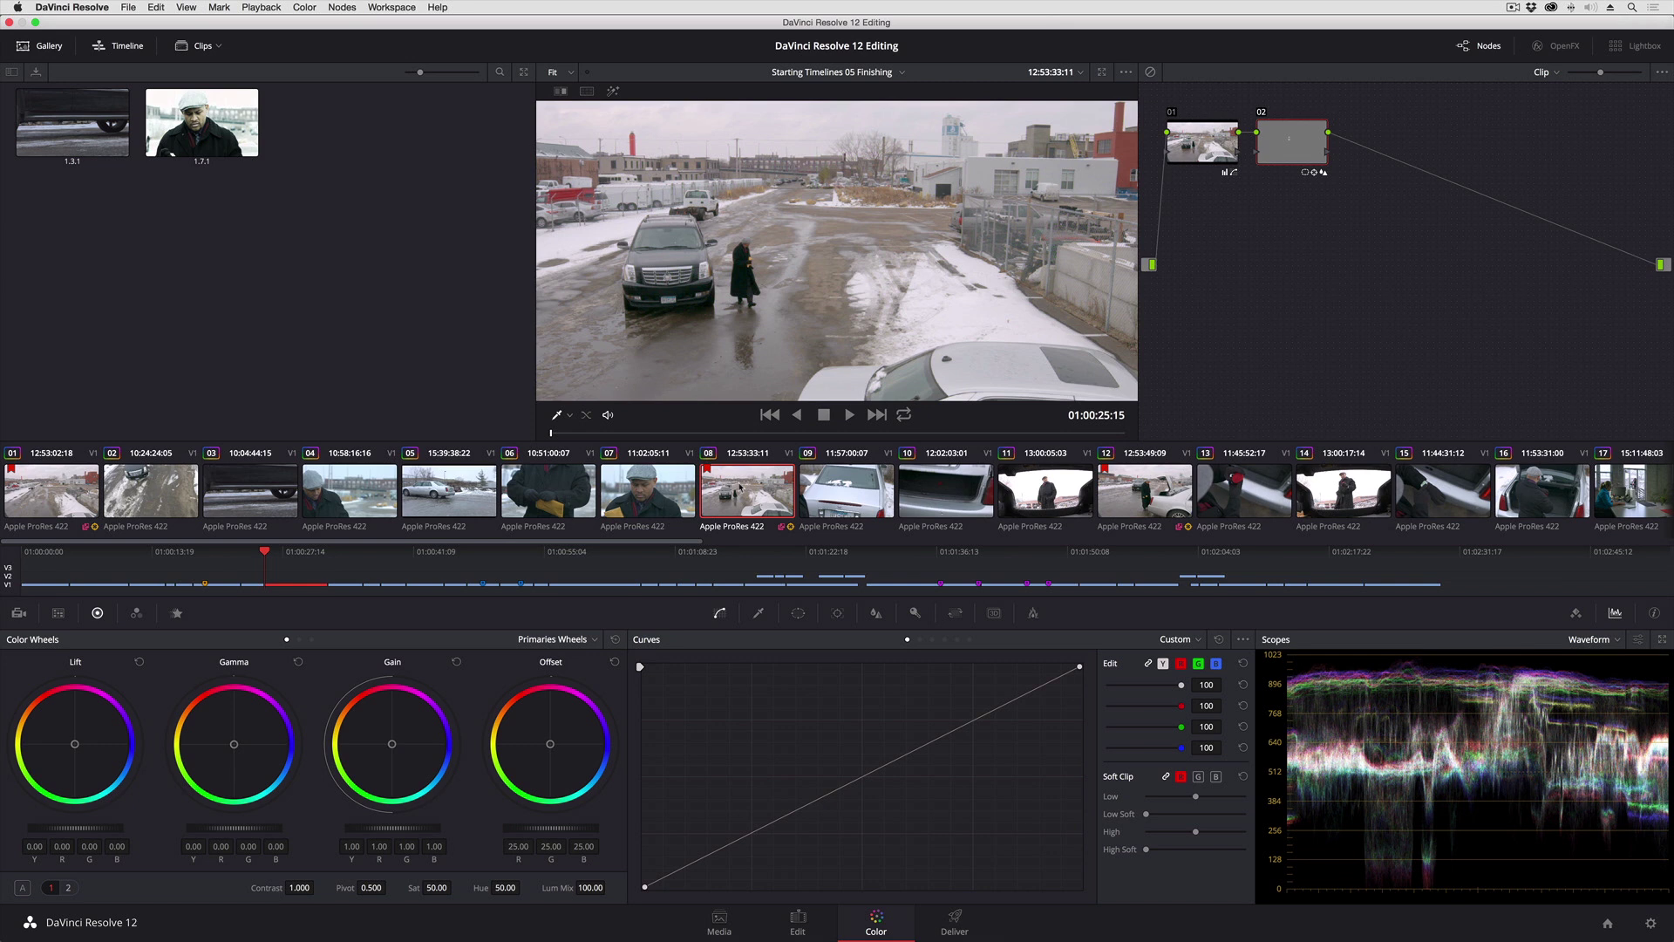
pyautogui.click(173, 511)
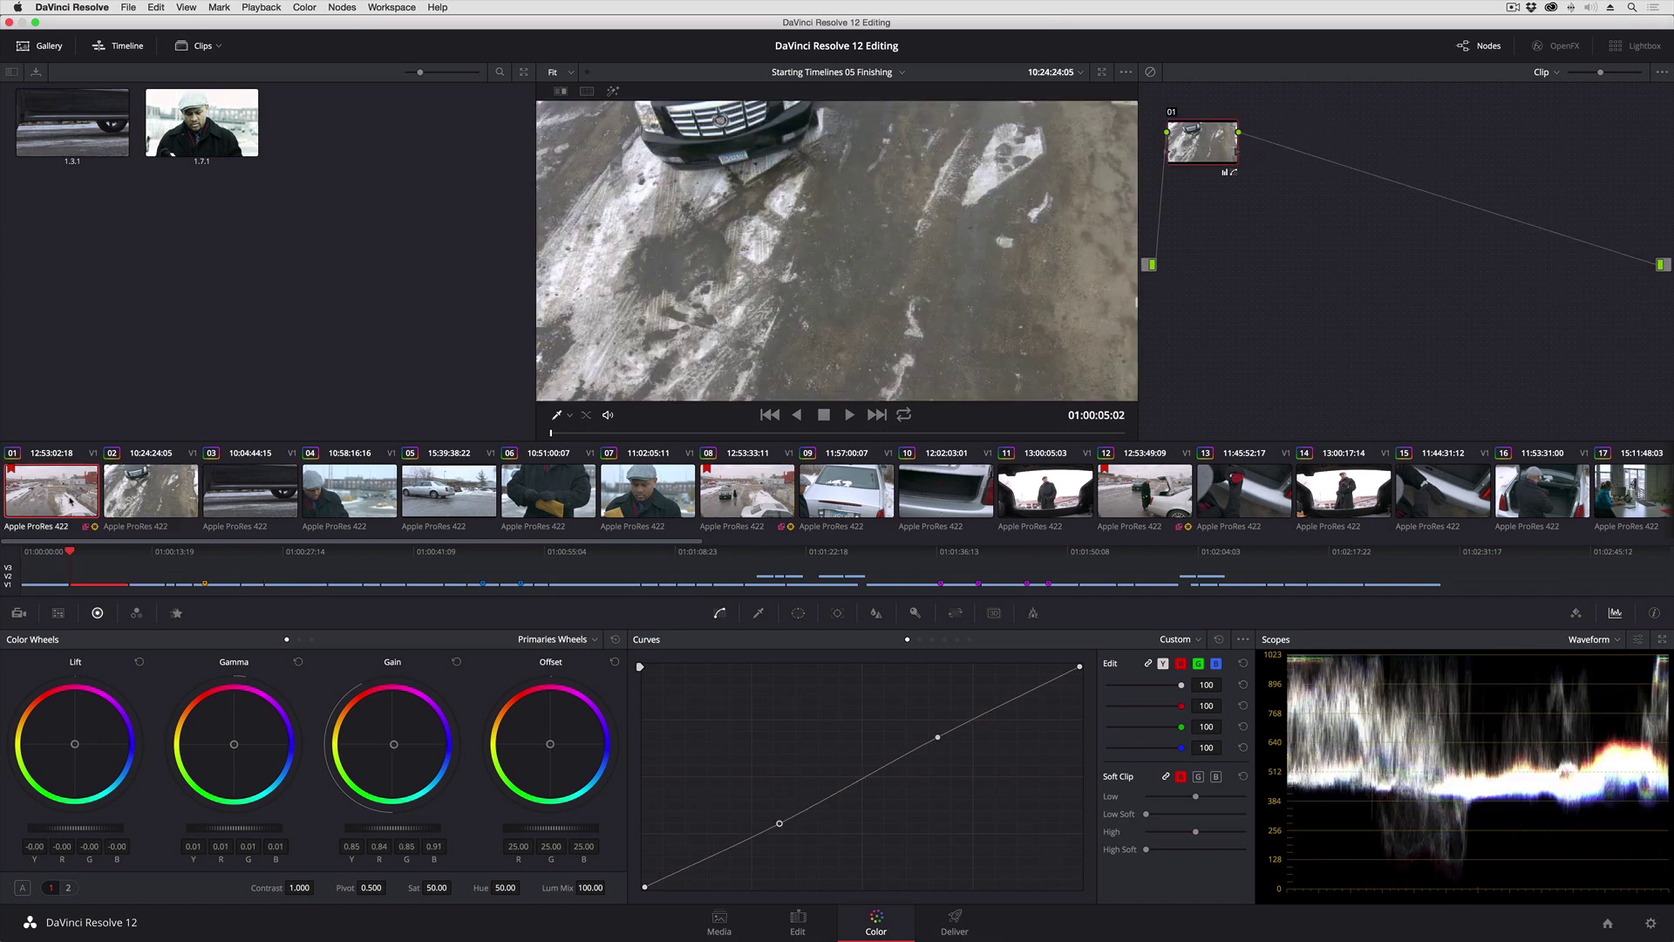
pyautogui.click(95, 510)
pyautogui.click(757, 486)
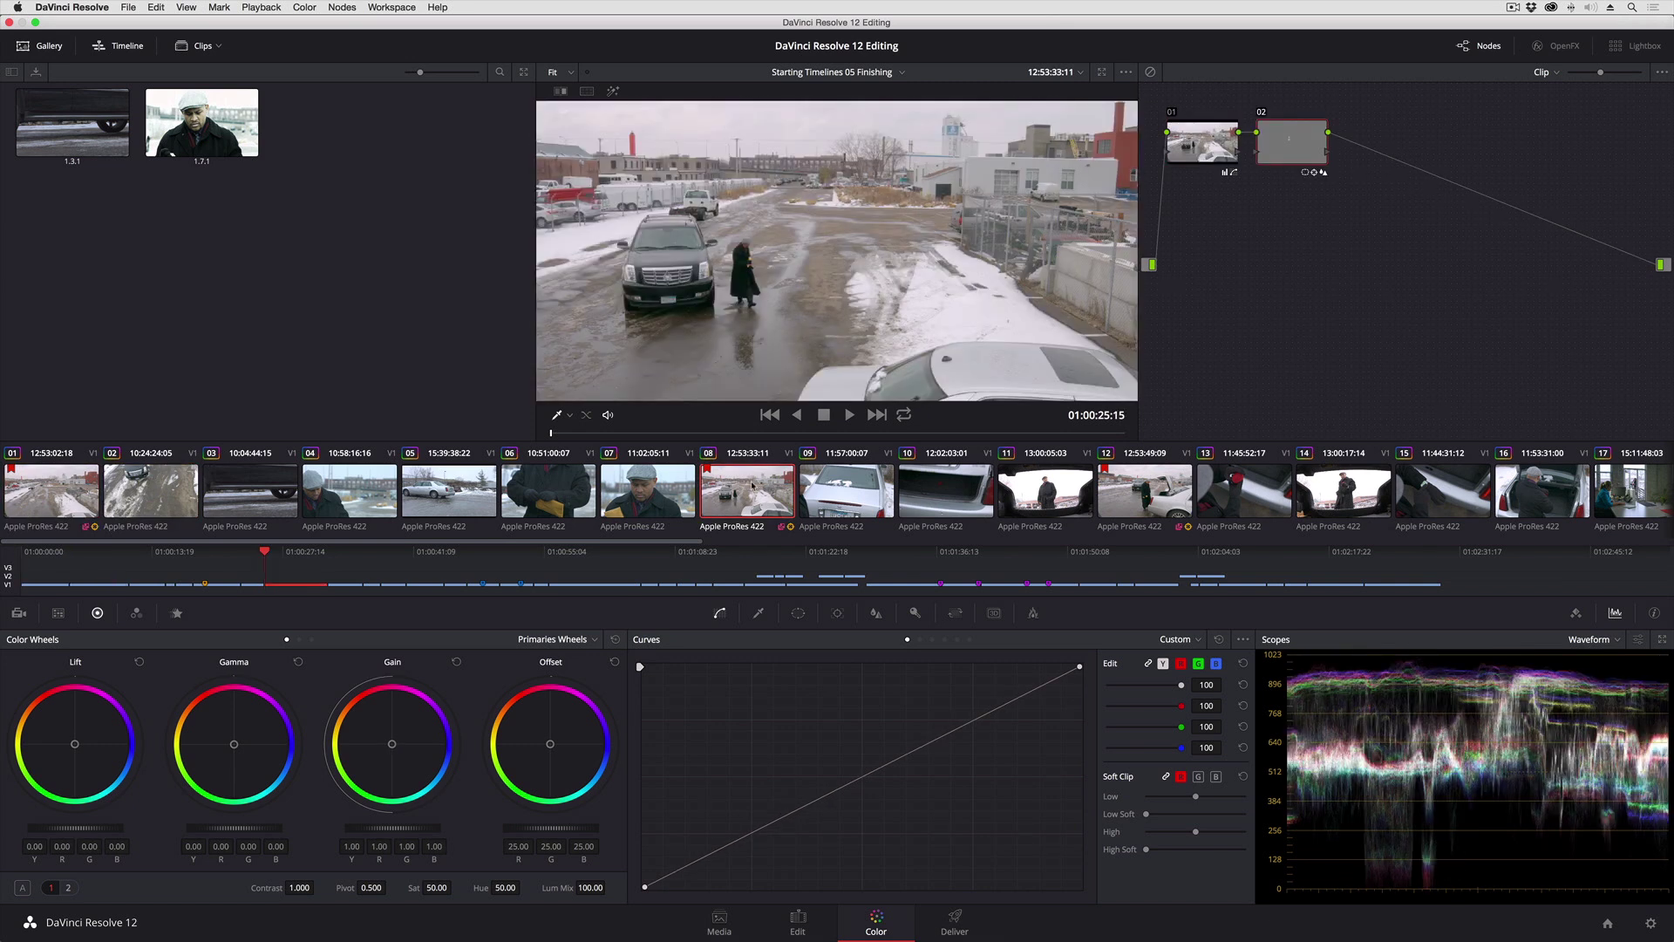
pyautogui.click(649, 504)
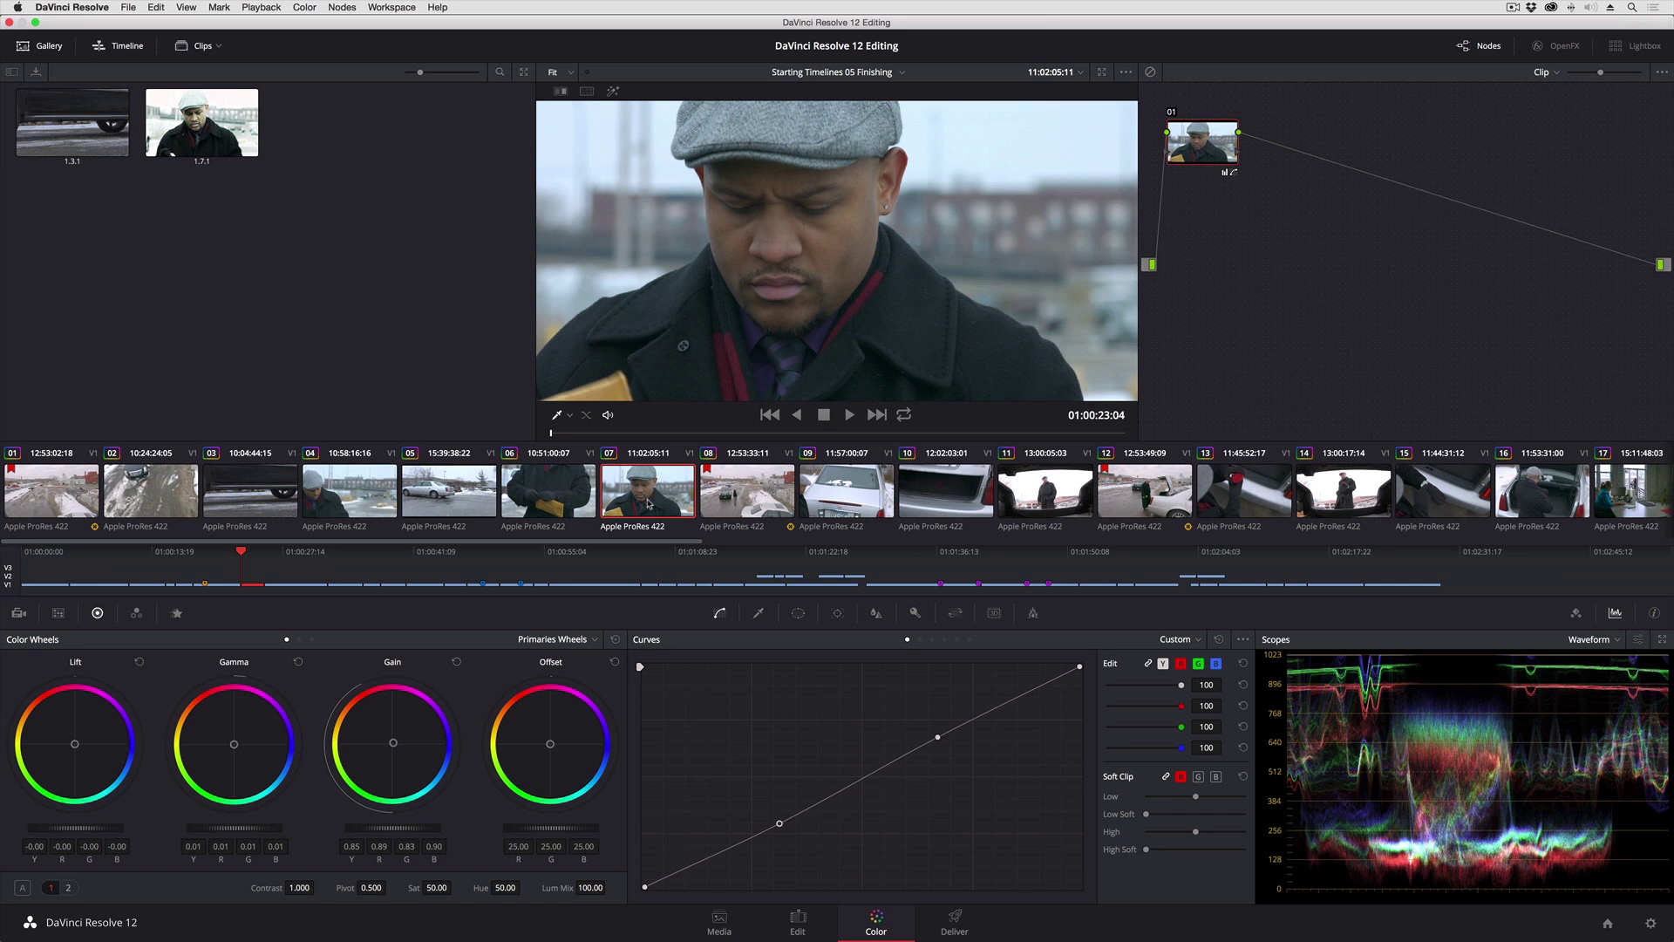
# - Add serial node 02 to clip 07 and warm its gain to R 1.10, G 0.98, B 0.89
pyautogui.hotkey('alt', 's')
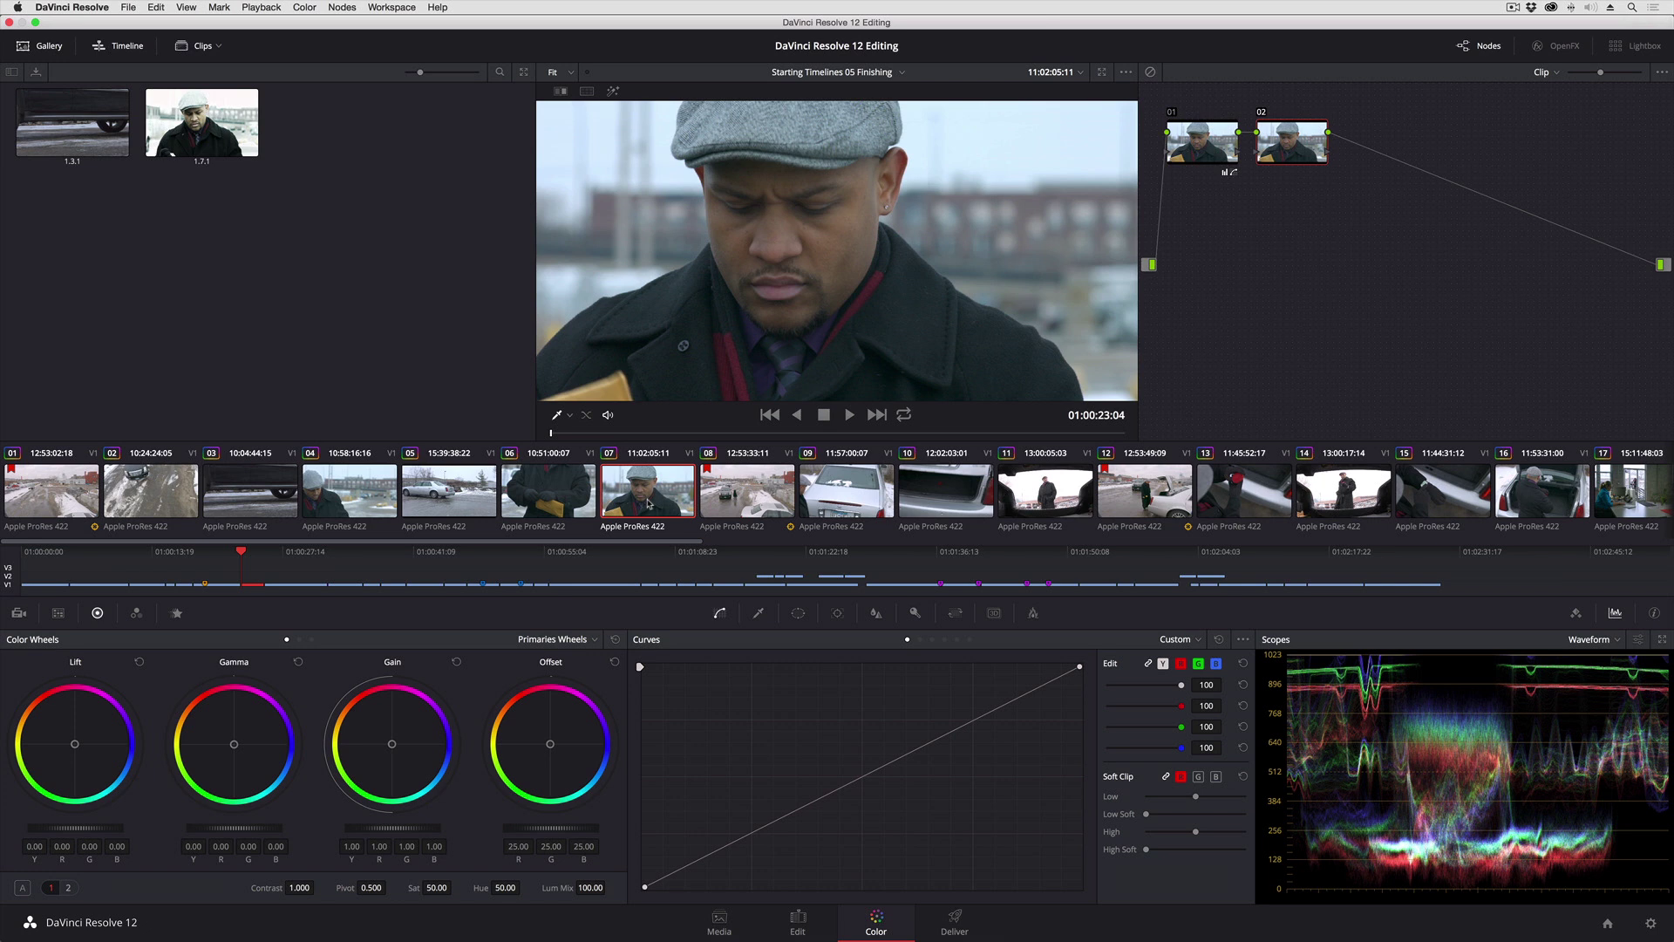
pyautogui.moveTo(392, 743)
pyautogui.mouseDown()
pyautogui.moveTo(412, 758)
pyautogui.moveTo(396, 735)
pyautogui.mouseUp()
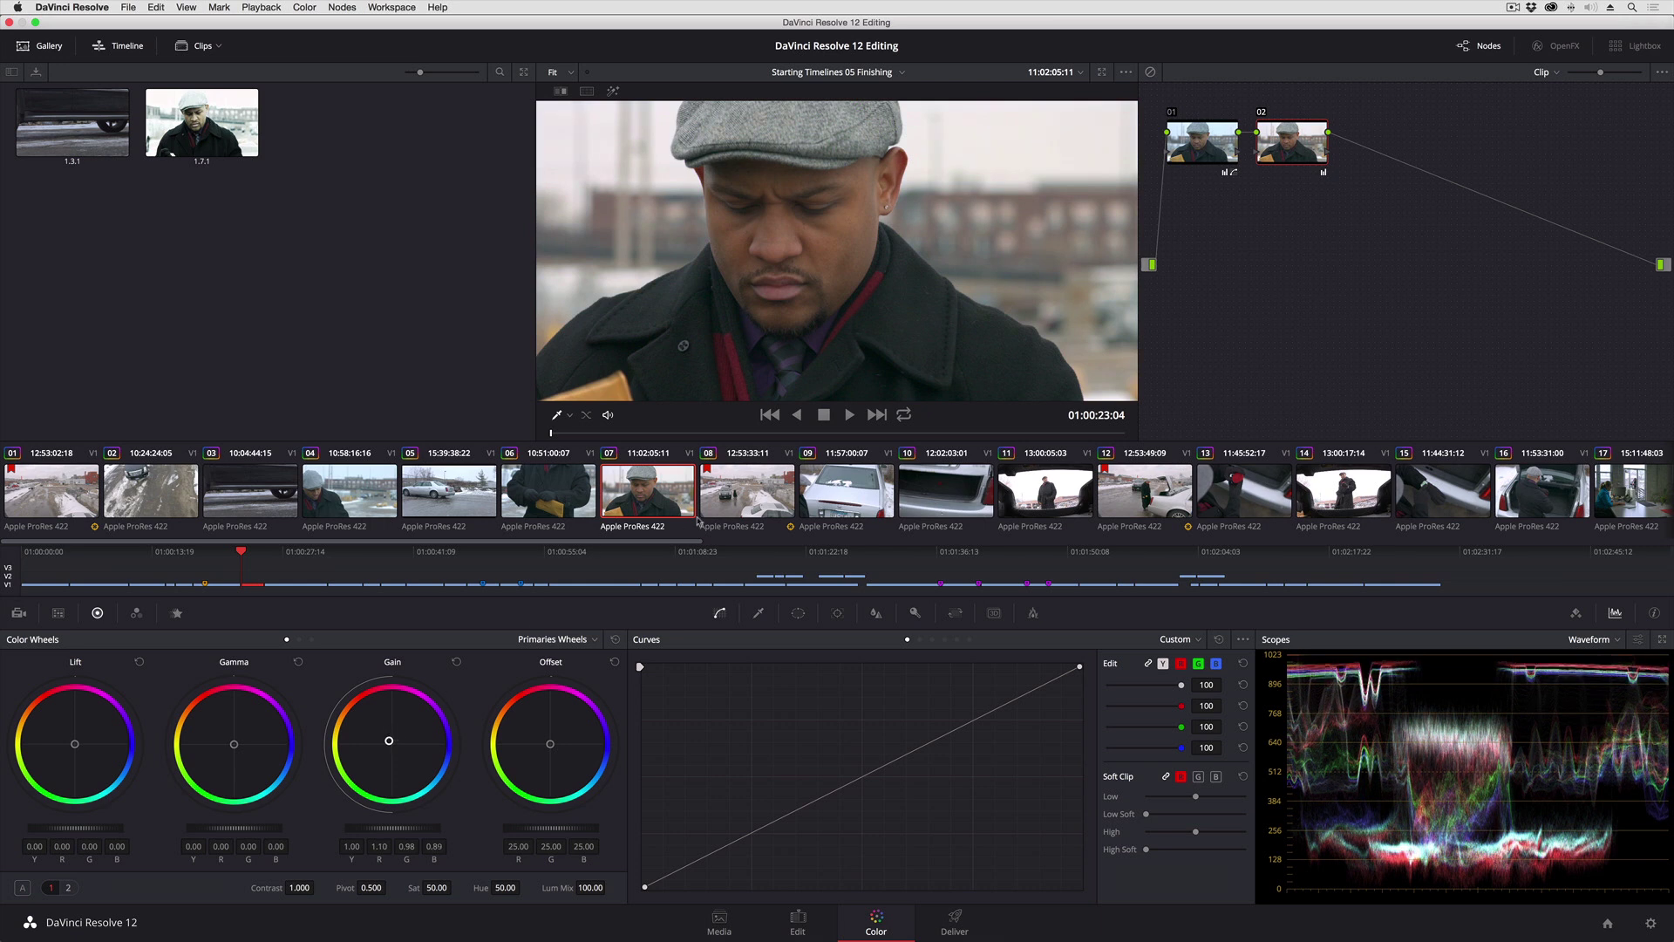
pyautogui.click(728, 506)
pyautogui.click(658, 504)
# - Select clips 04–07, append the node to all of them, and step through each to check
pyautogui.keyDown('shift'); pyautogui.click(370, 508); pyautogui.keyUp('shift')
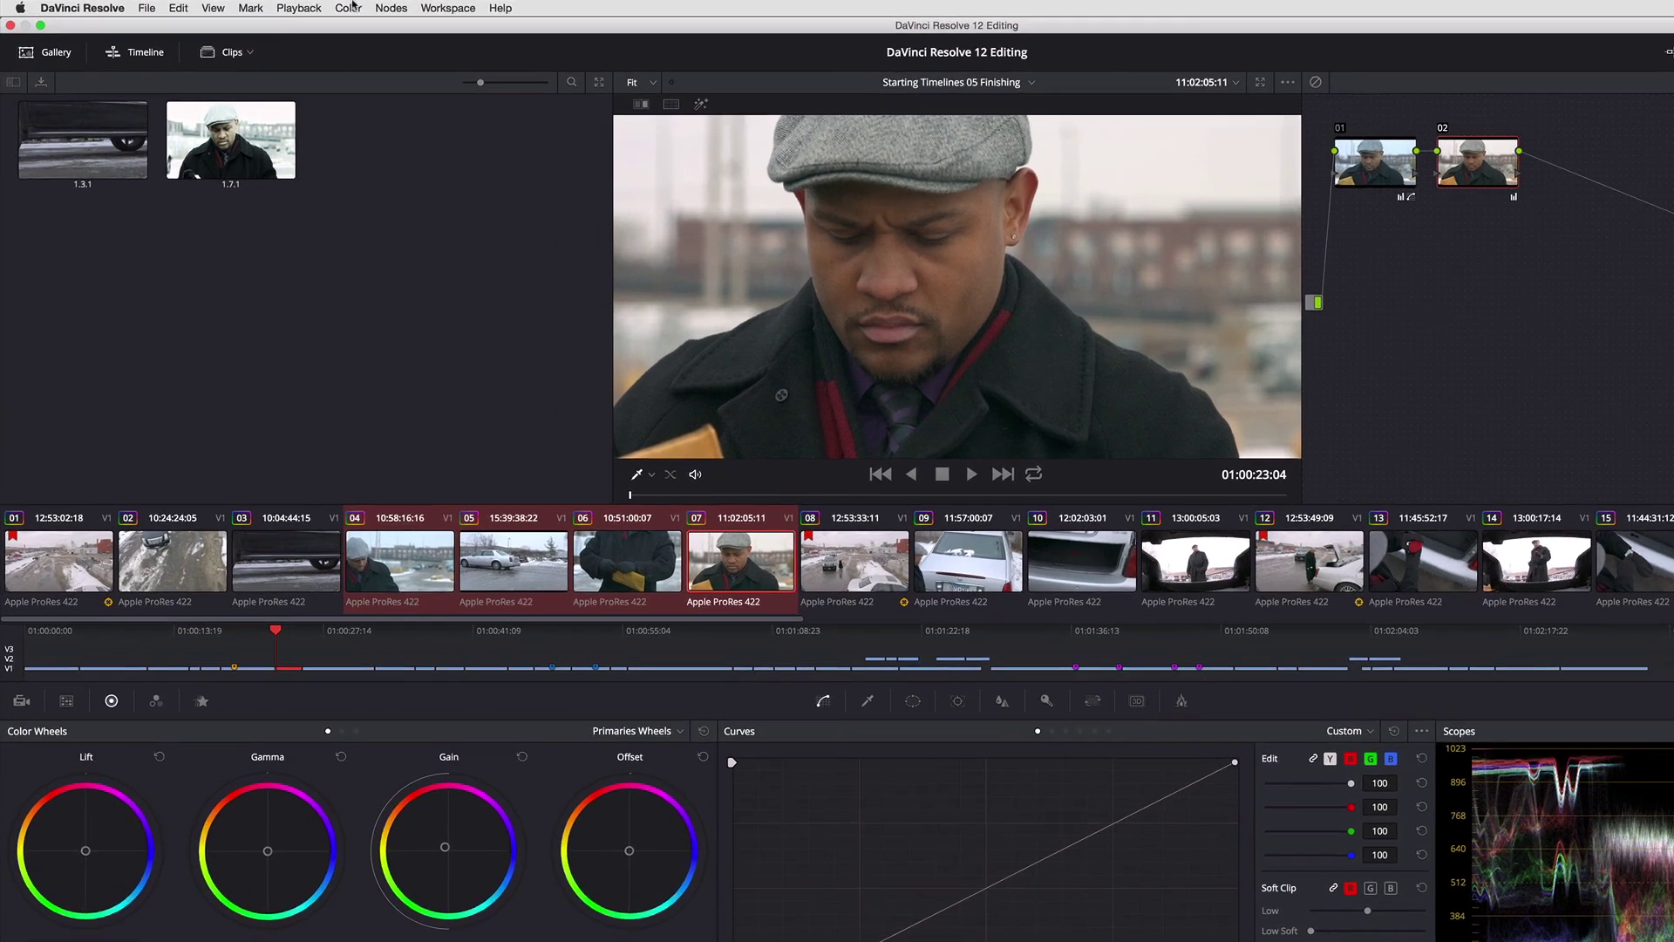
pyautogui.click(305, 7)
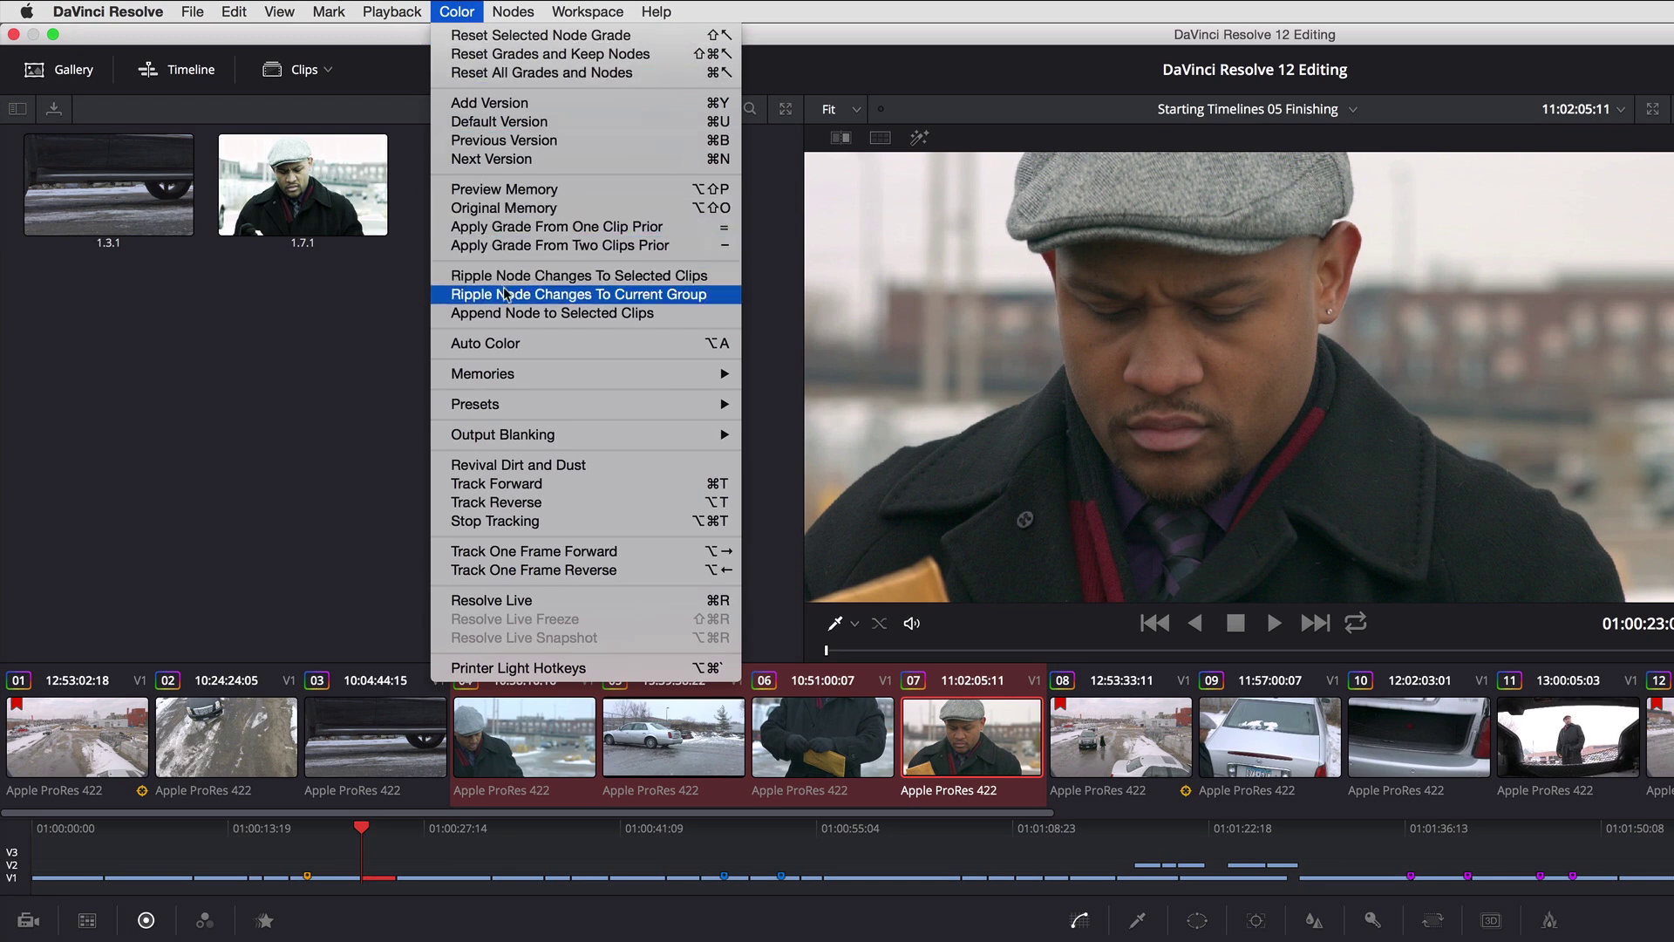
pyautogui.click(511, 314)
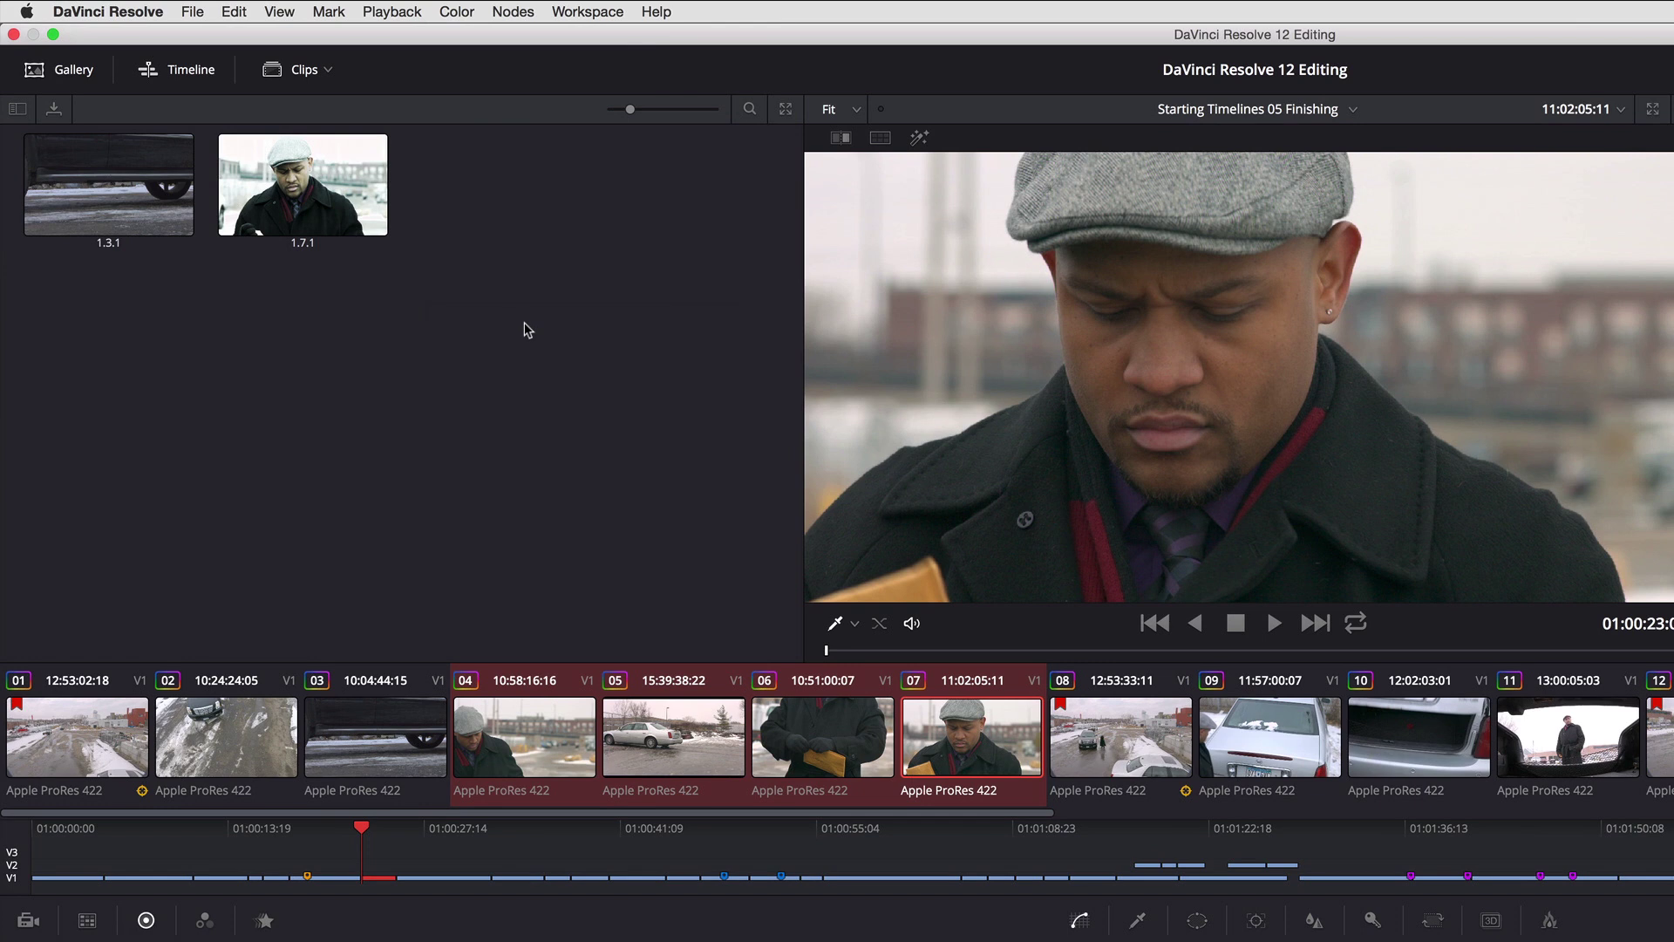
pyautogui.press('Up')
pyautogui.press('Up')
pyautogui.press('Up')
pyautogui.press('Up')
pyautogui.press('Down')
pyautogui.press('Down')
pyautogui.press('Down')
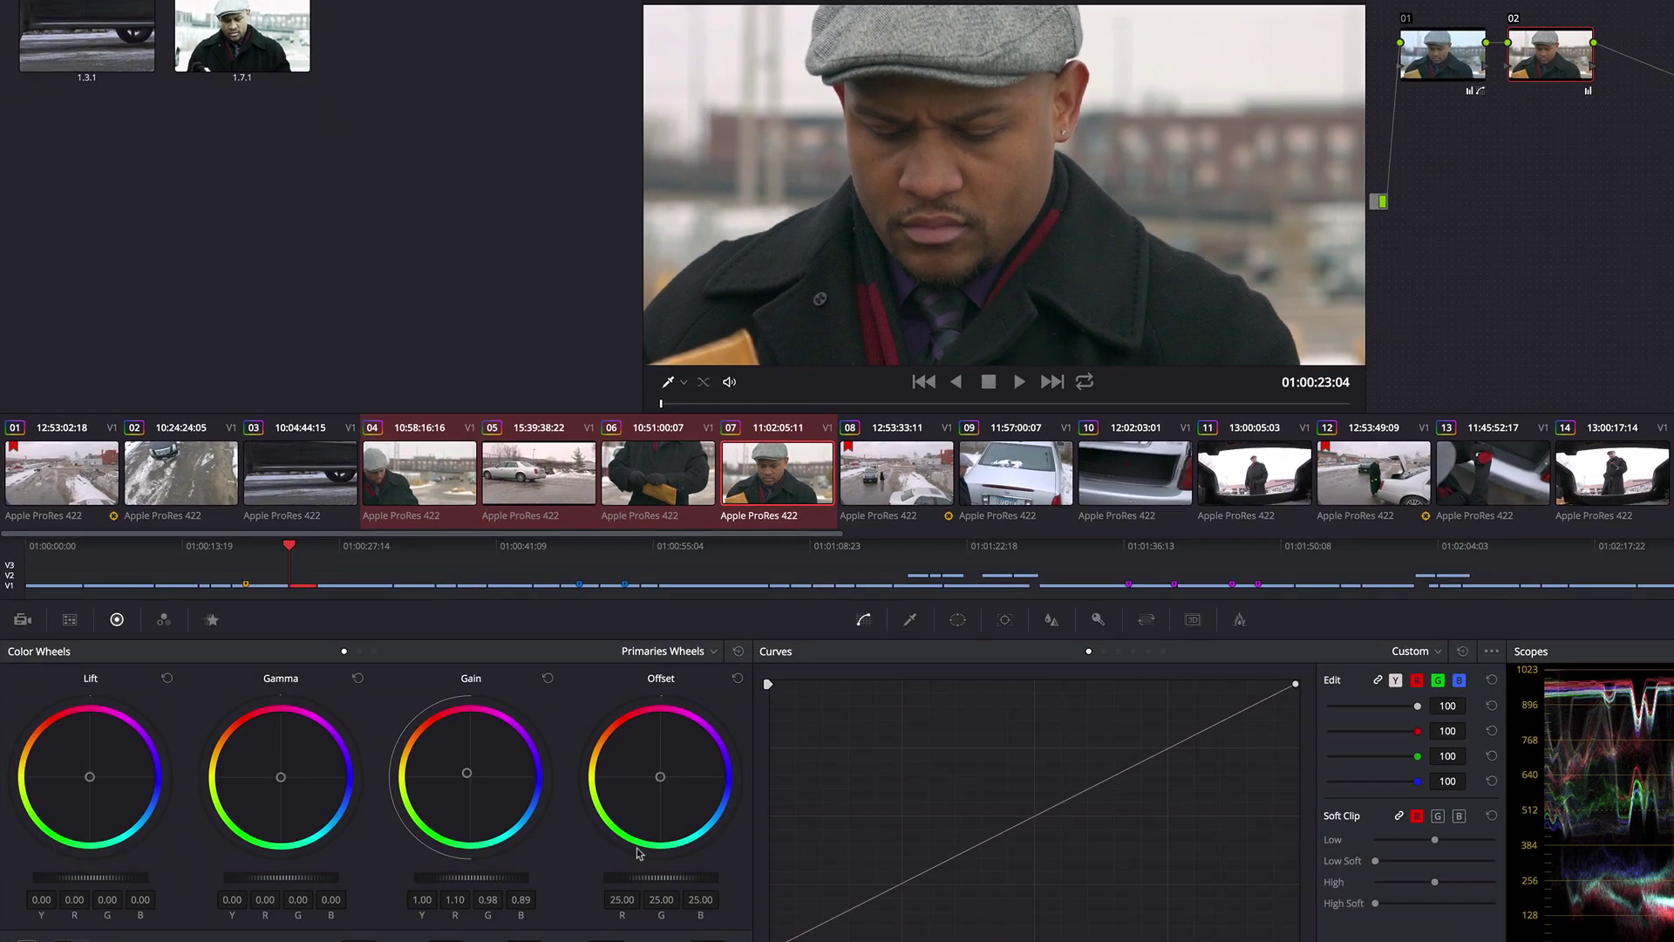
# - Nudge clip 07's node 02 gain to R 0.87, G 0.98, B 1.53 and ripple it to the selected clips
pyautogui.moveTo(487, 794); pyautogui.dragTo(491, 803)
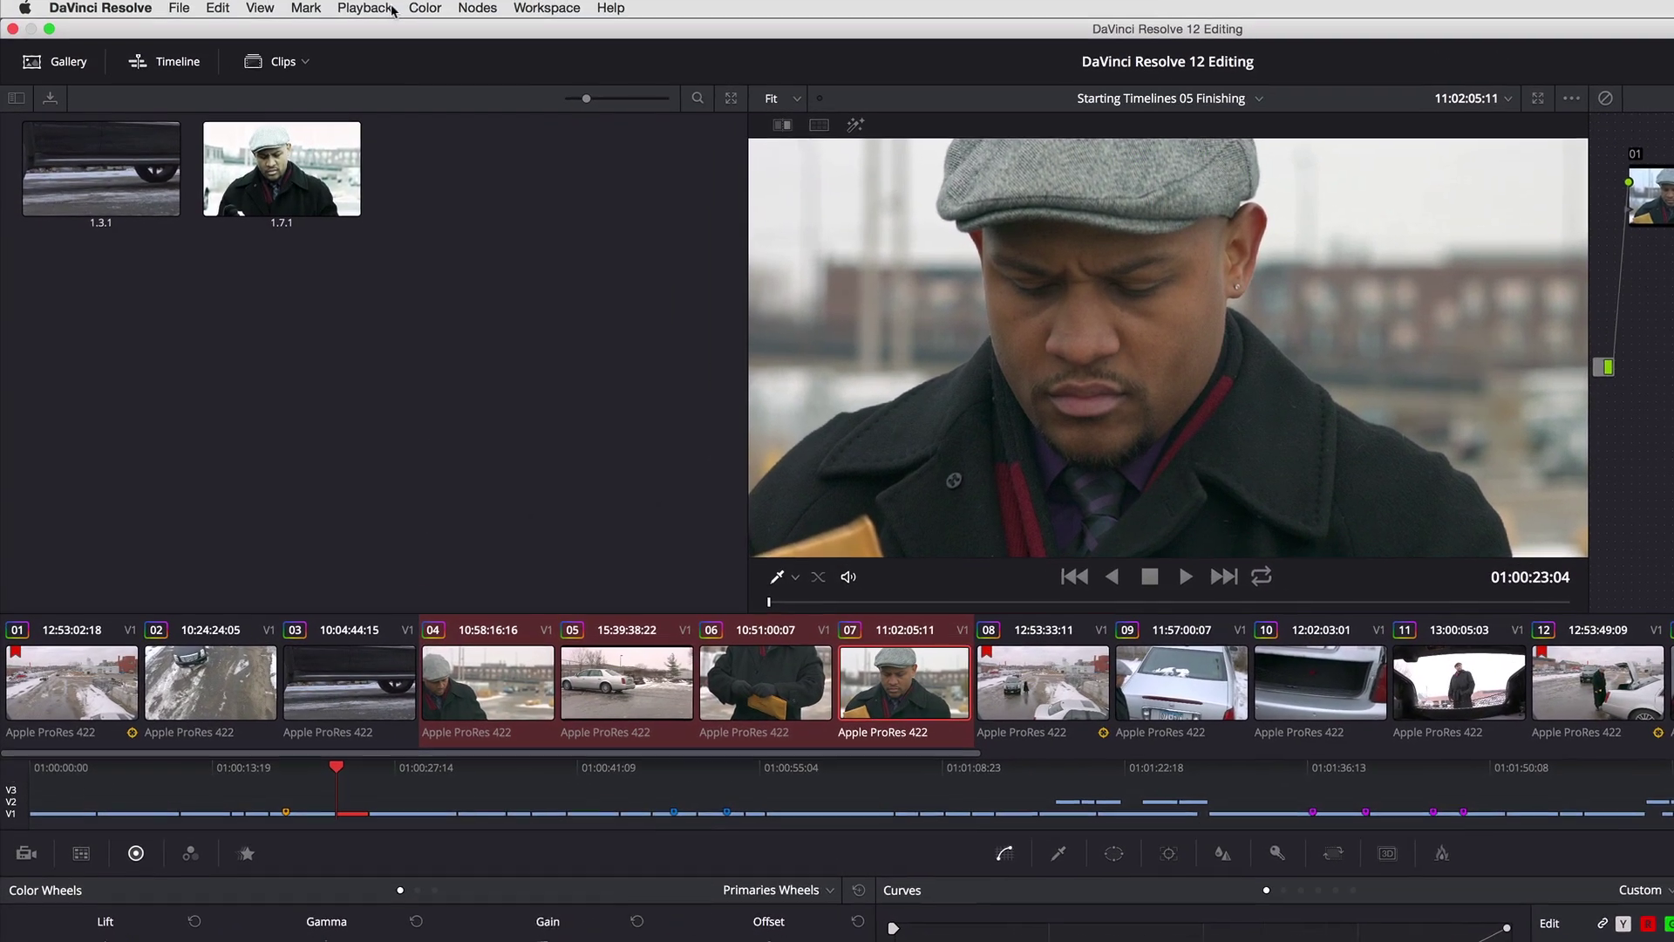
pyautogui.click(411, 7)
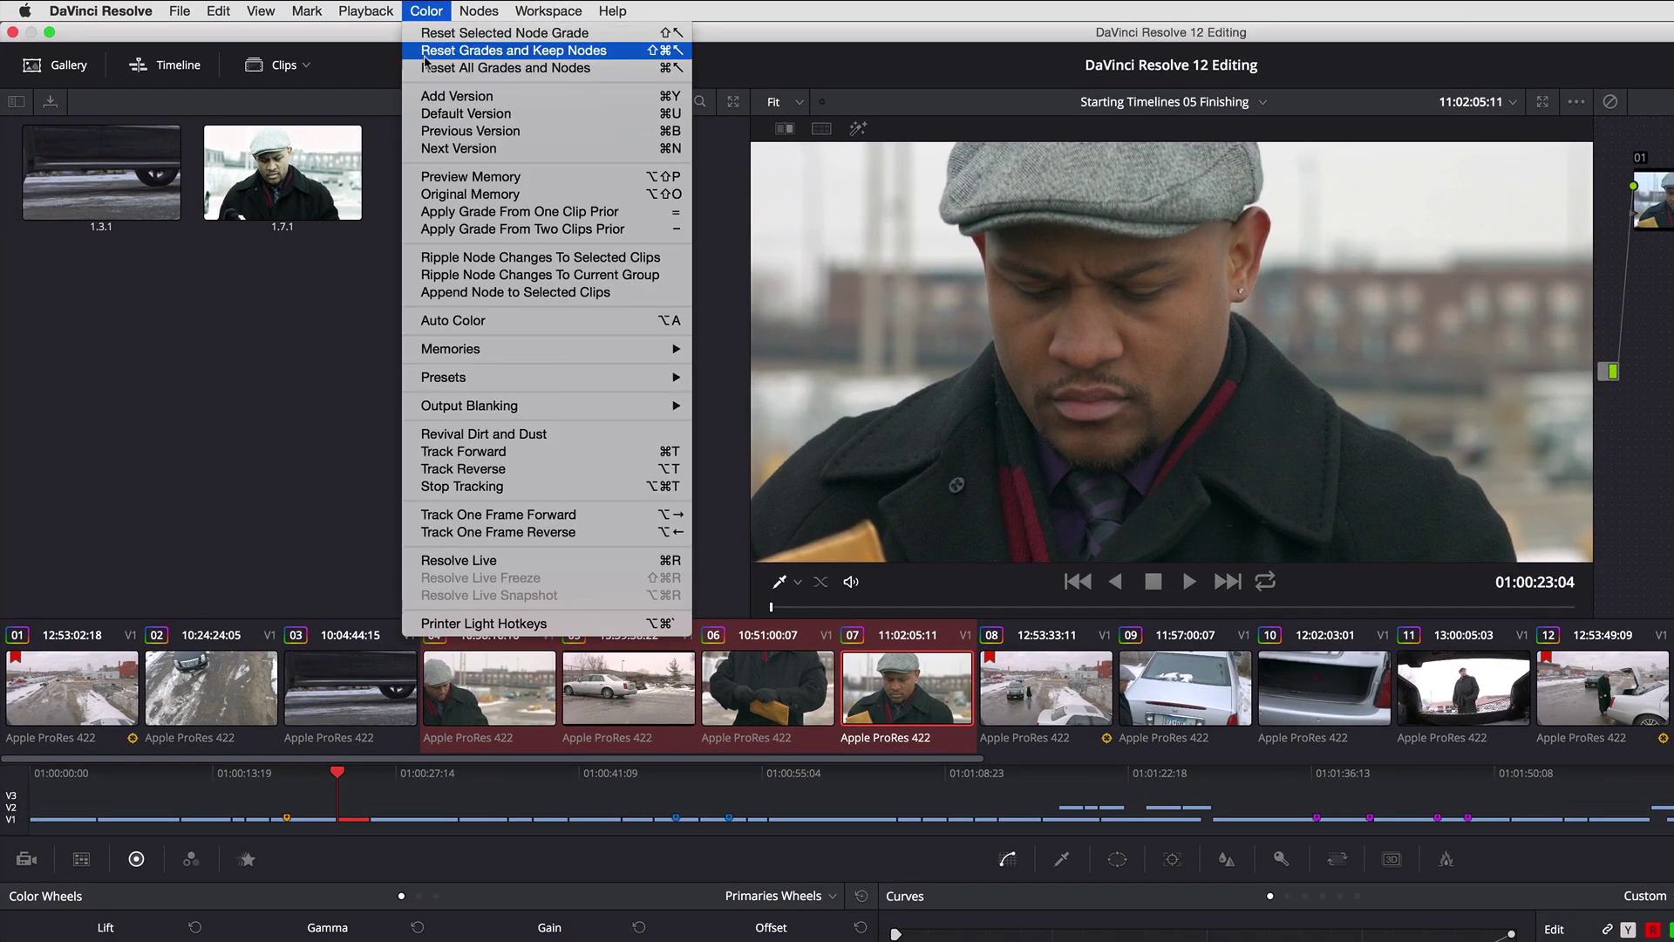
pyautogui.click(460, 257)
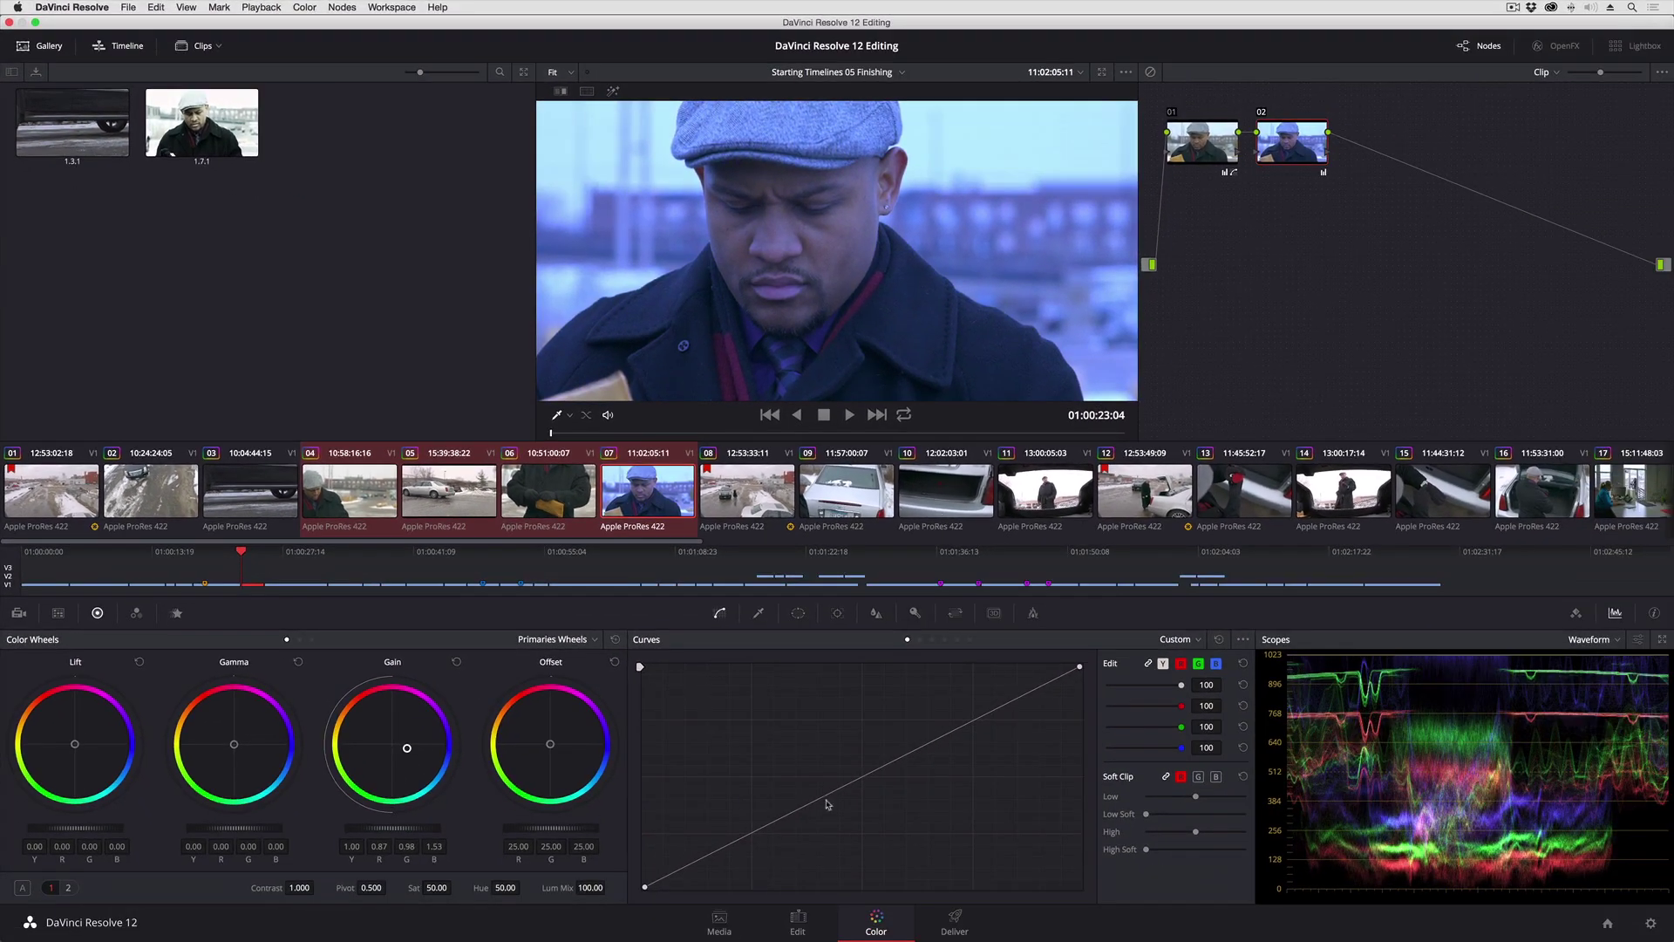
# - Shape an S-curve on node 02 (highlights up, shadows down) and ripple it to clips 04–07
pyautogui.moveTo(957, 737); pyautogui.dragTo(941, 714)
pyautogui.moveTo(819, 798); pyautogui.dragTo(821, 805)
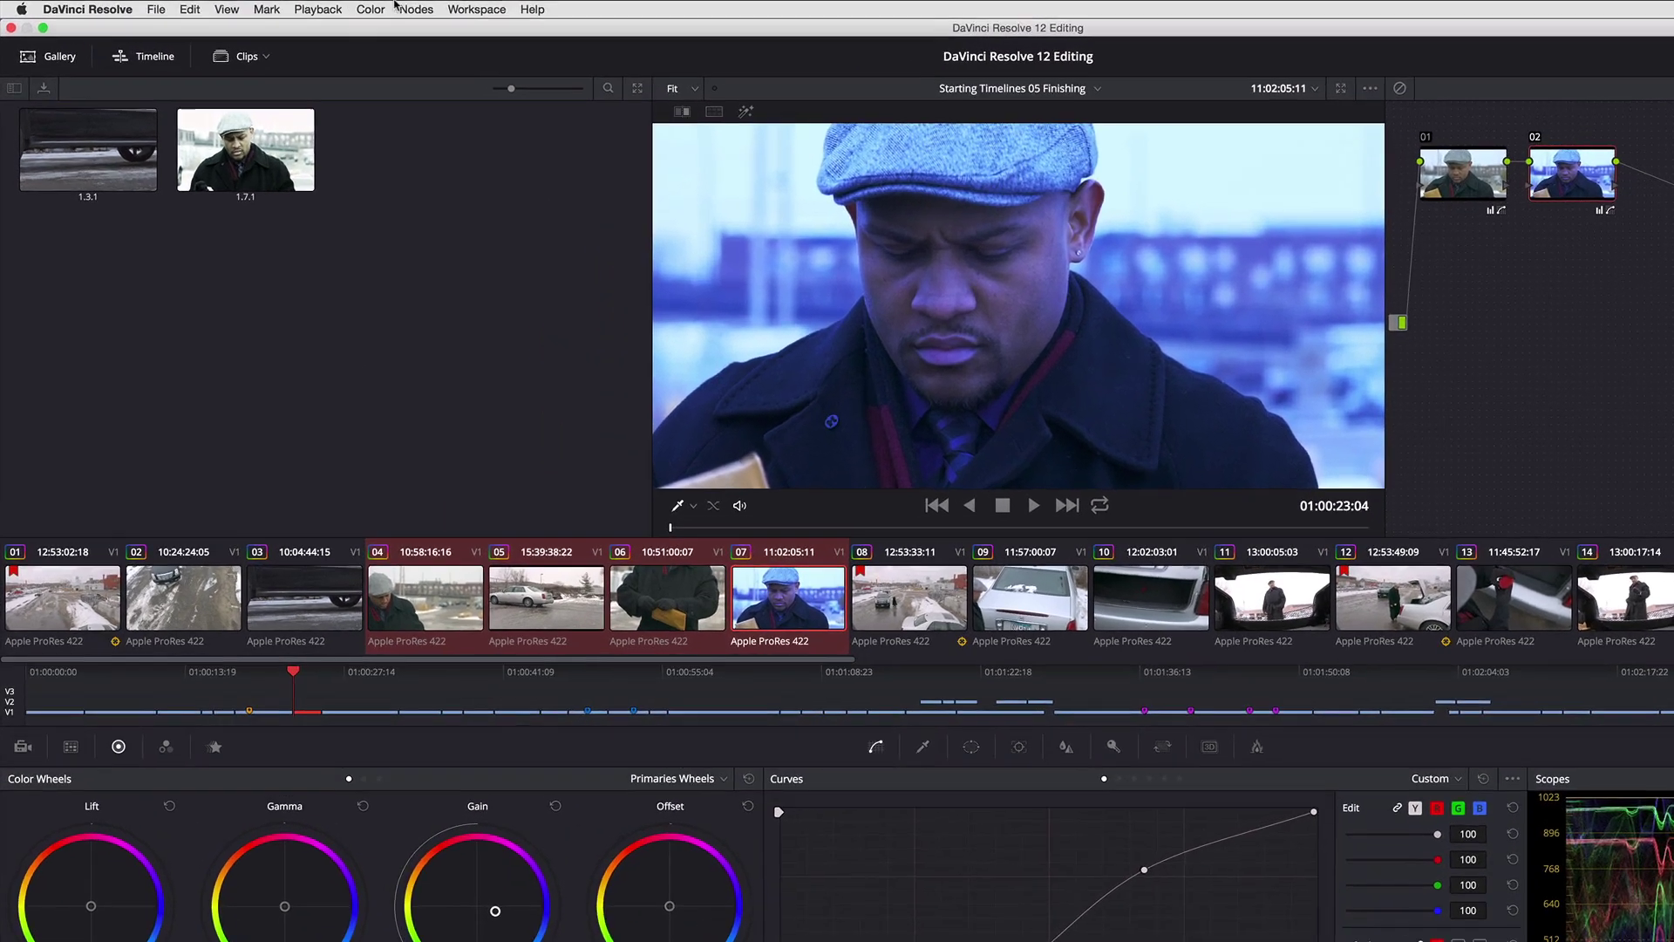
pyautogui.click(373, 7)
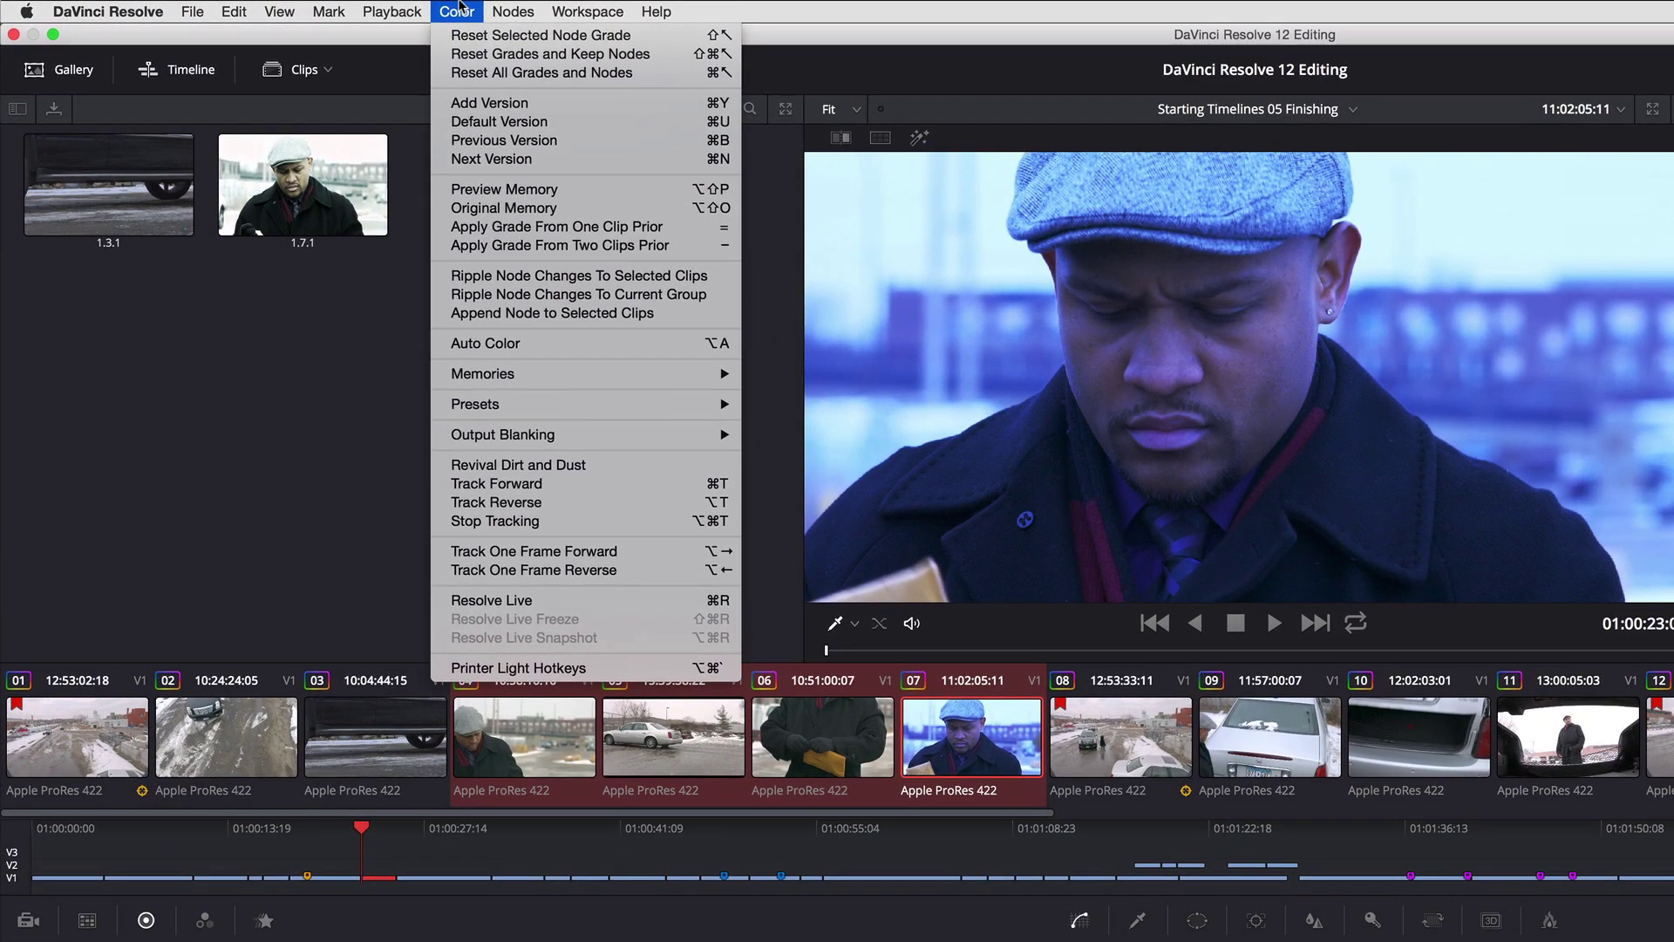
pyautogui.click(516, 276)
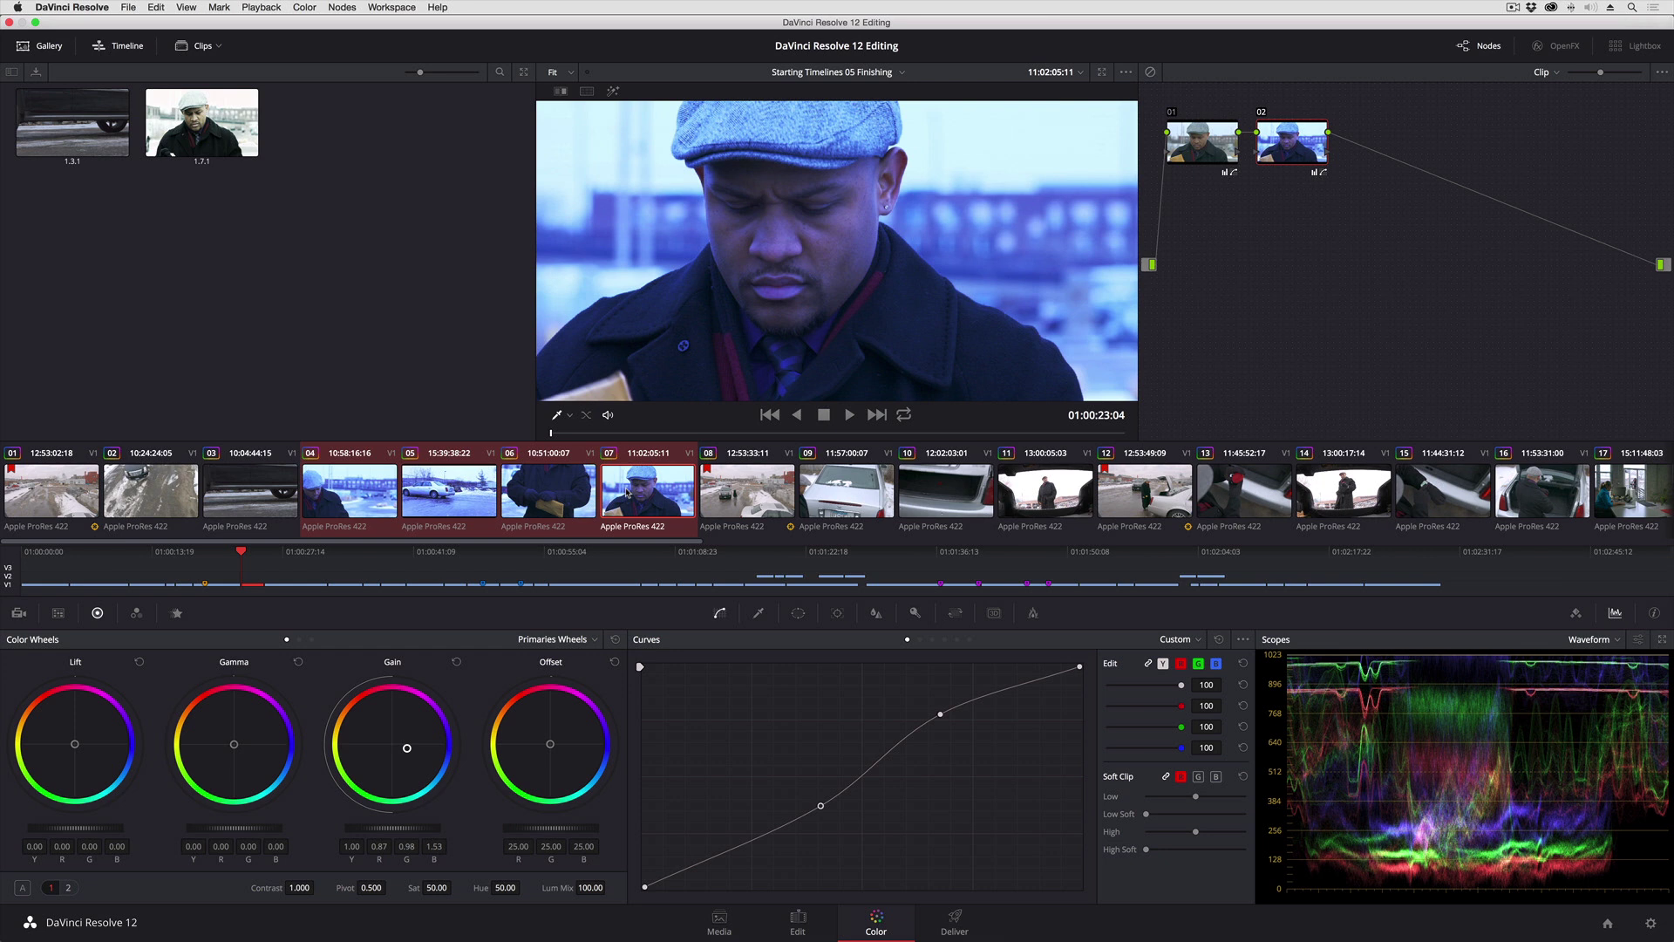
# - Replace the blue cast with a warm gain on clip 07 and ripple it to clips 04–07
pyautogui.moveTo(427, 759); pyautogui.dragTo(237, 689)
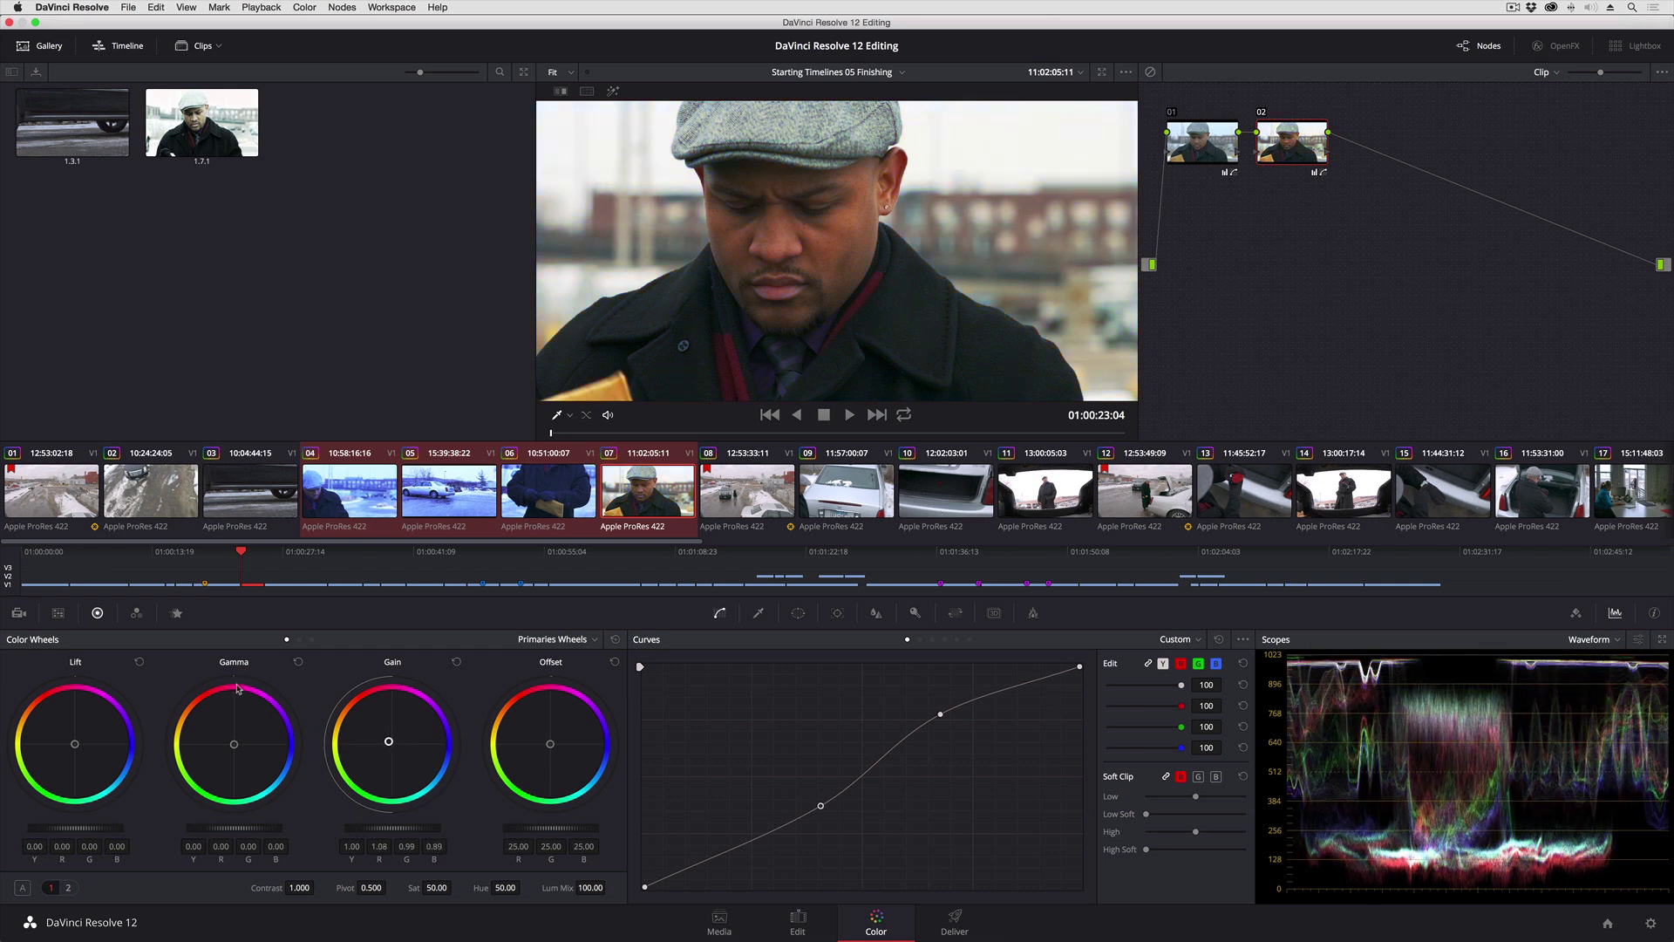
pyautogui.click(304, 7)
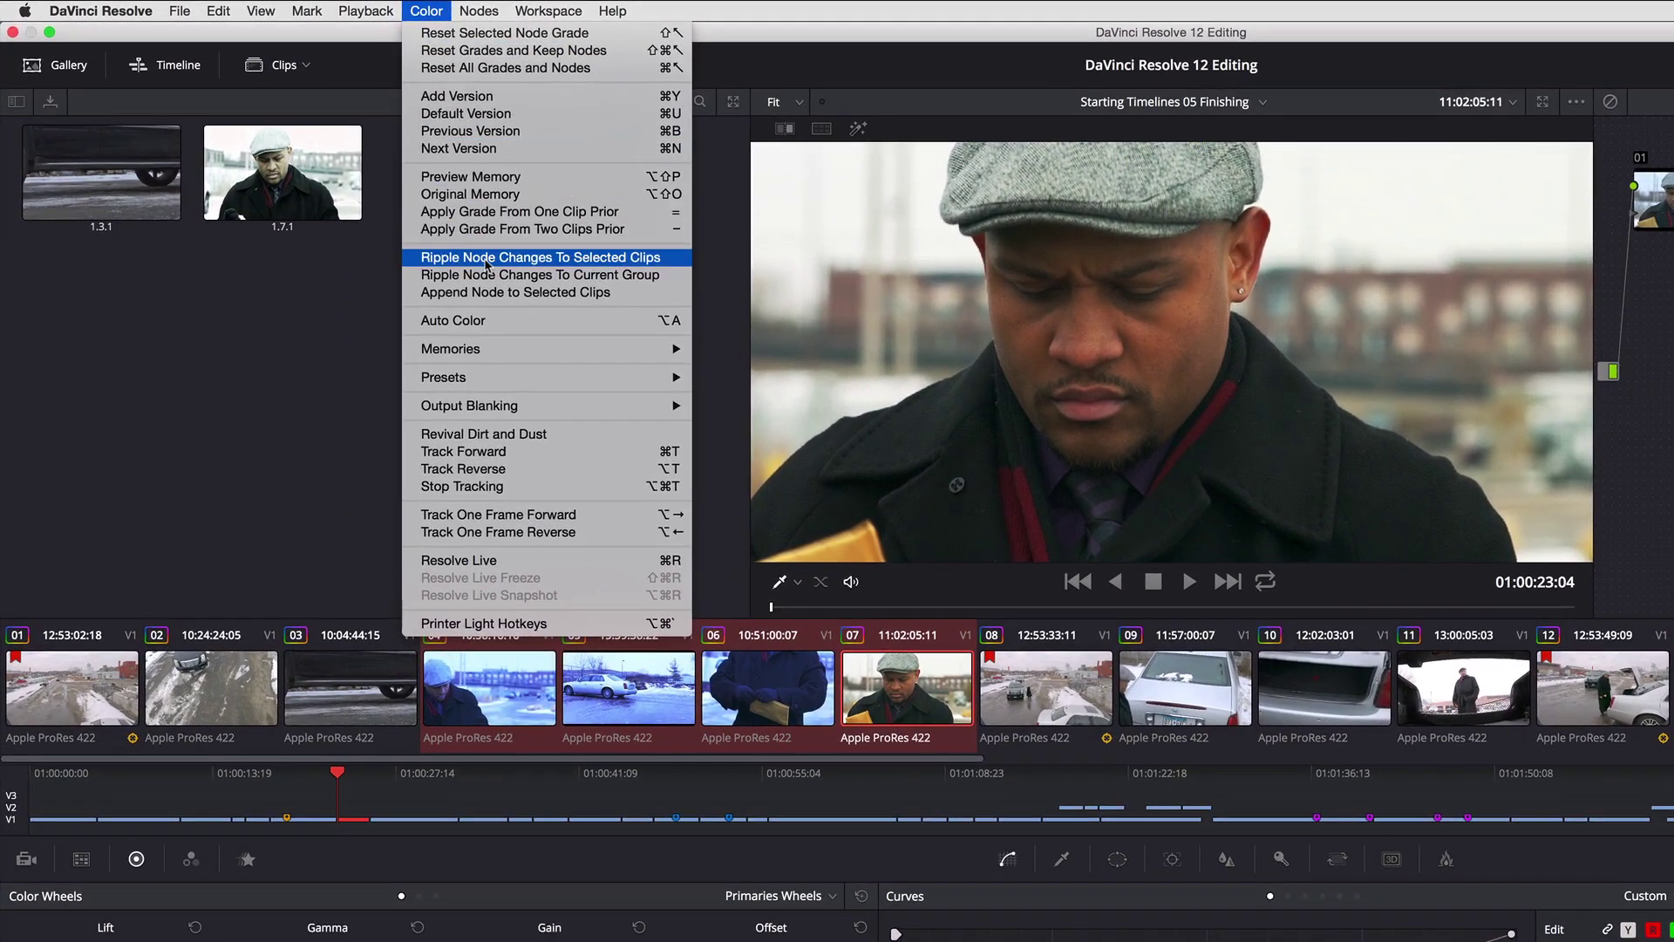
pyautogui.click(486, 258)
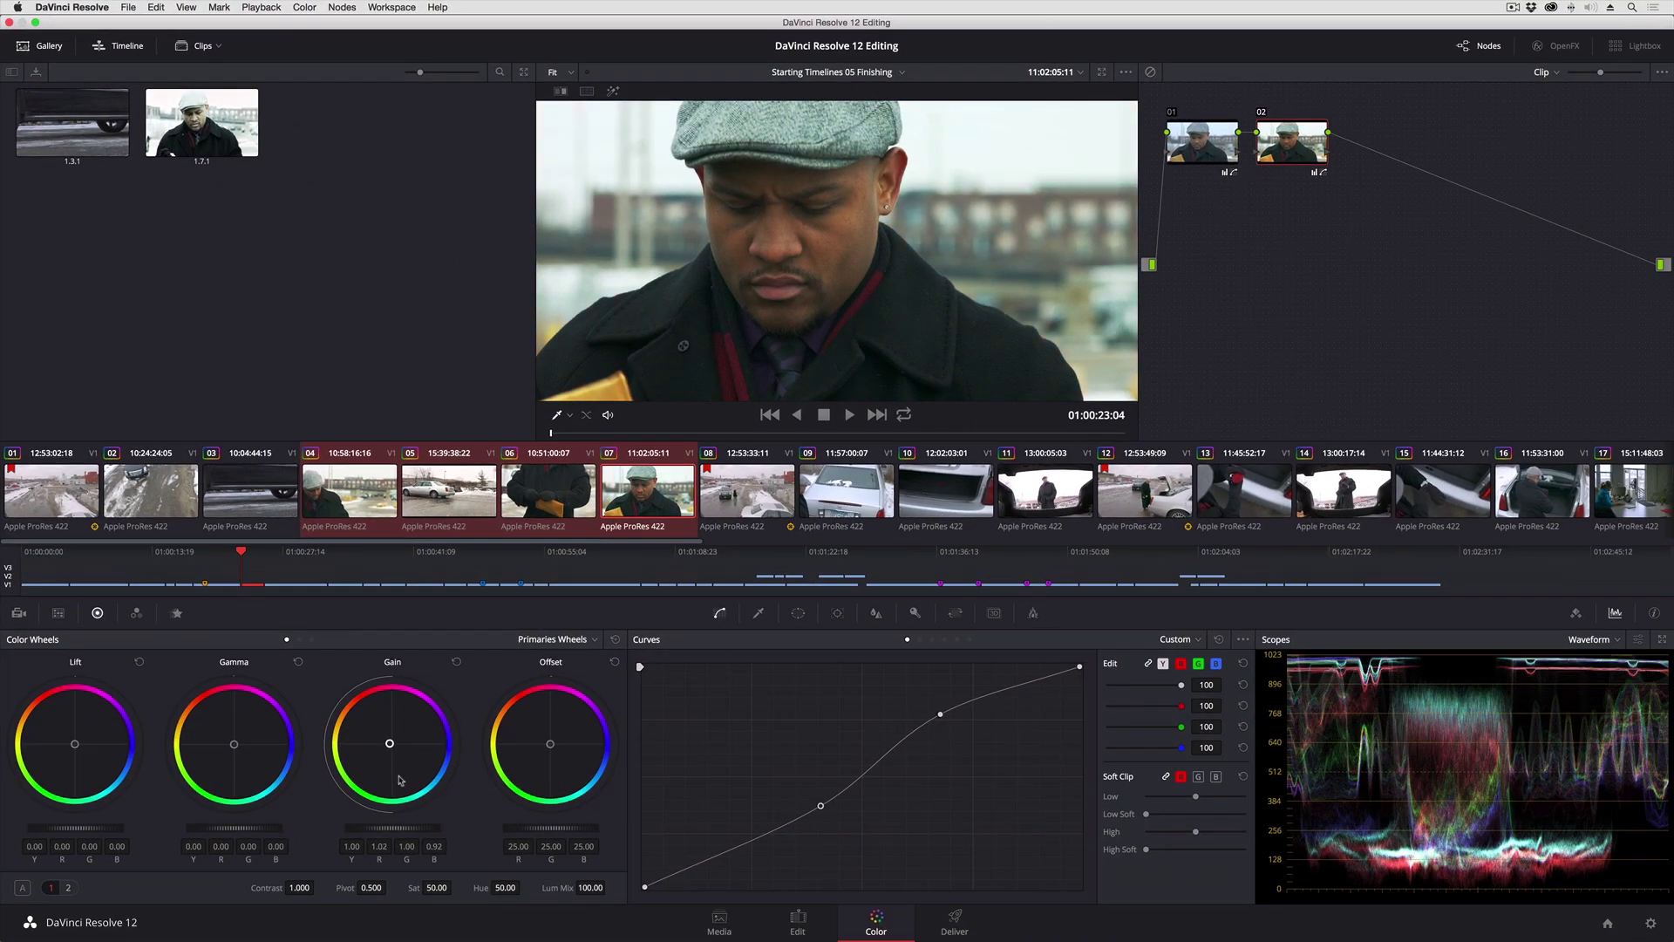
pyautogui.click(304, 7)
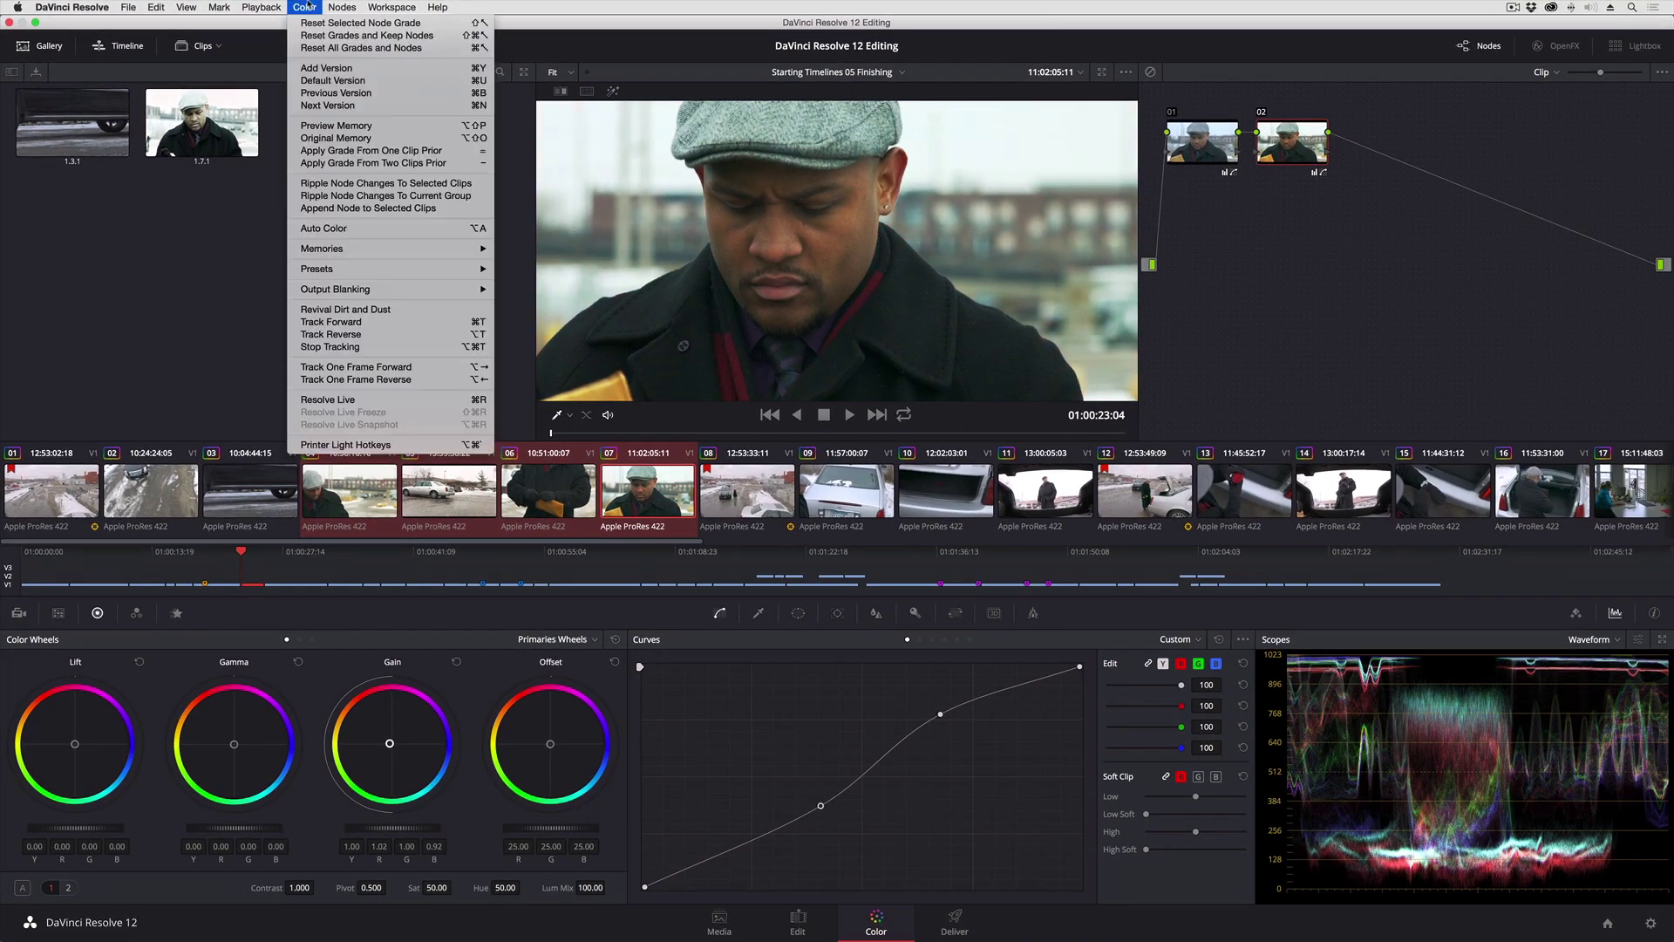
pyautogui.click(337, 184)
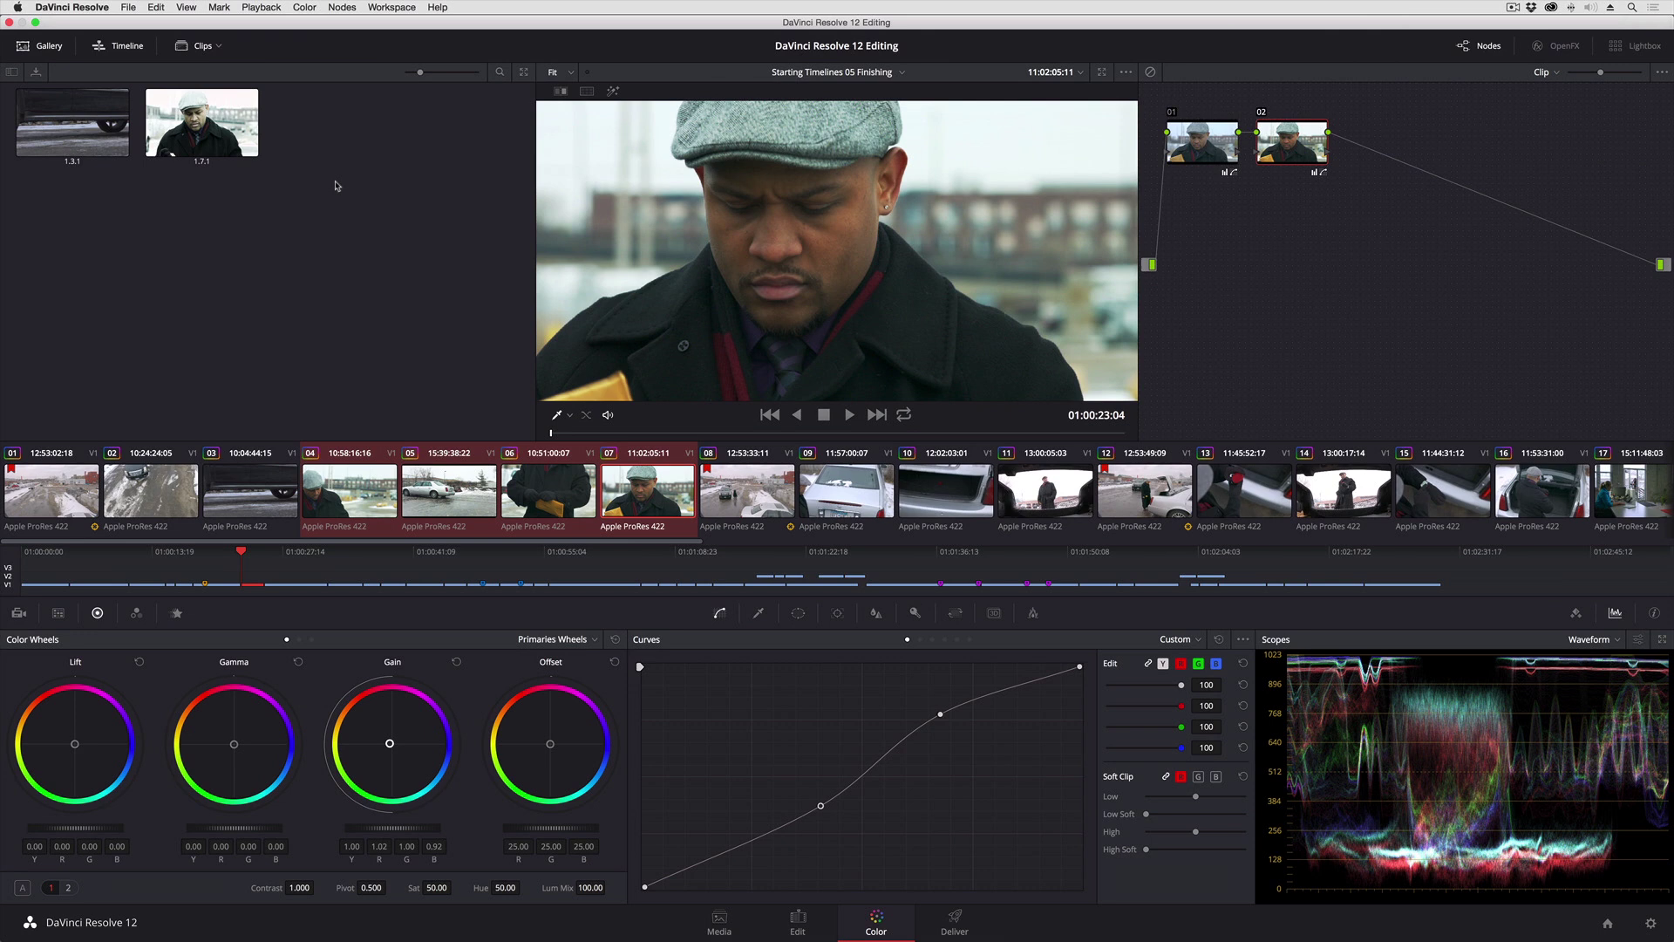
# - Add a touch more red for a gain of R 1.04, G 1.00, B 0.92 and ripple again
pyautogui.moveTo(409, 731); pyautogui.dragTo(407, 730)
pyautogui.click(314, 6)
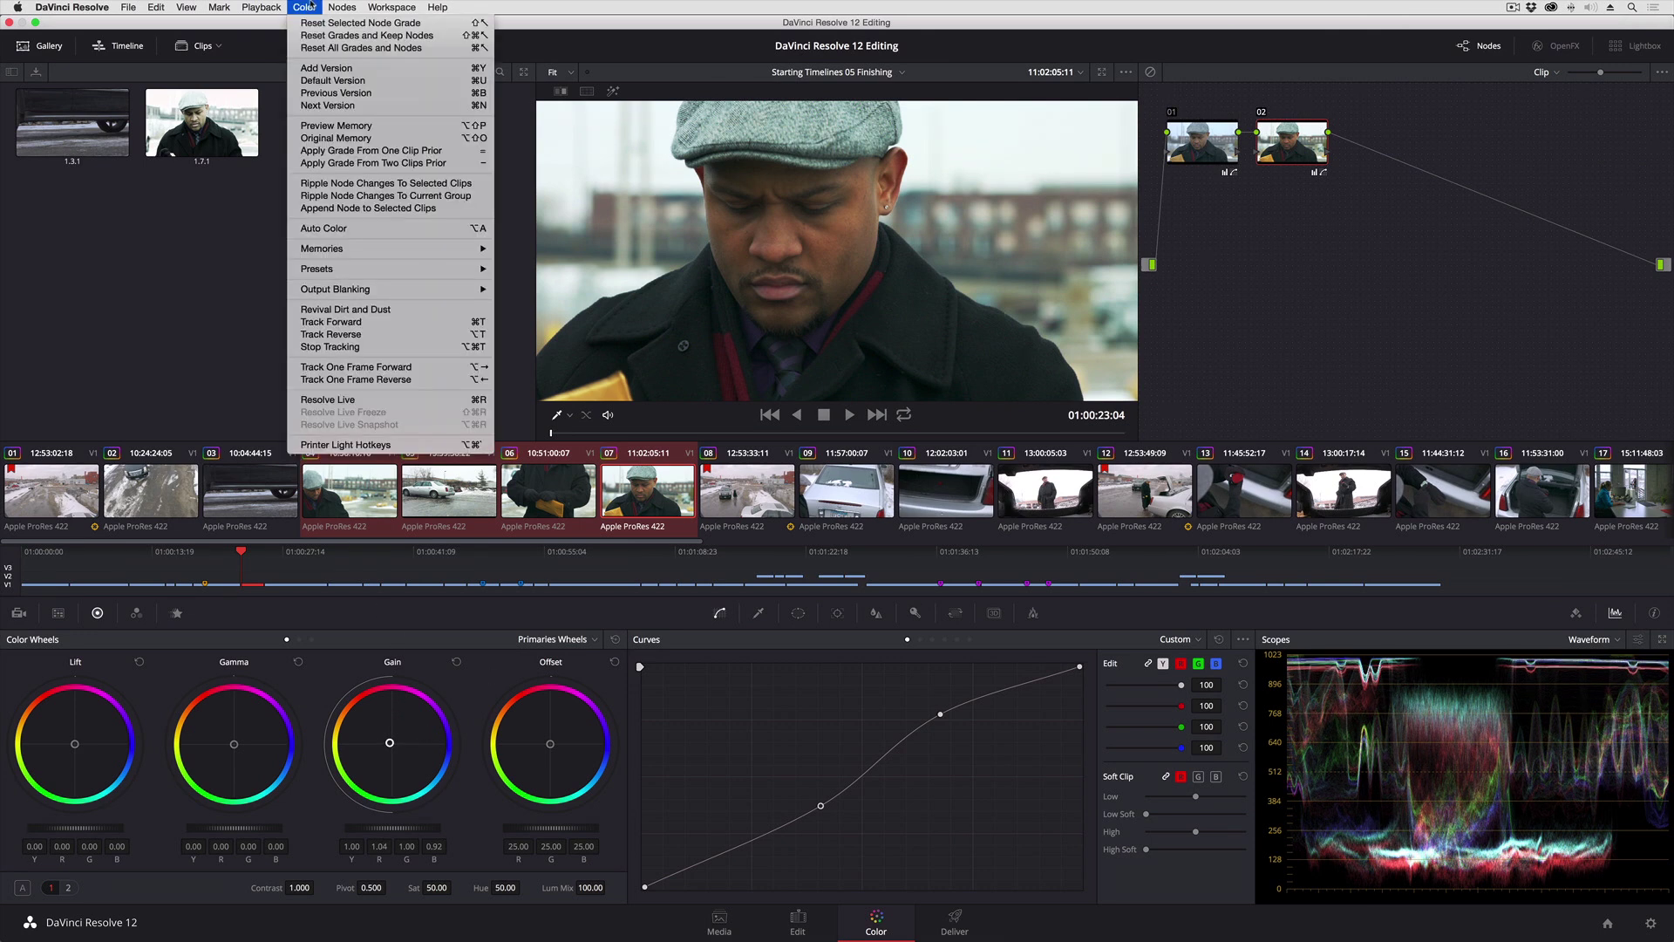
pyautogui.click(332, 186)
pyautogui.click(297, 7)
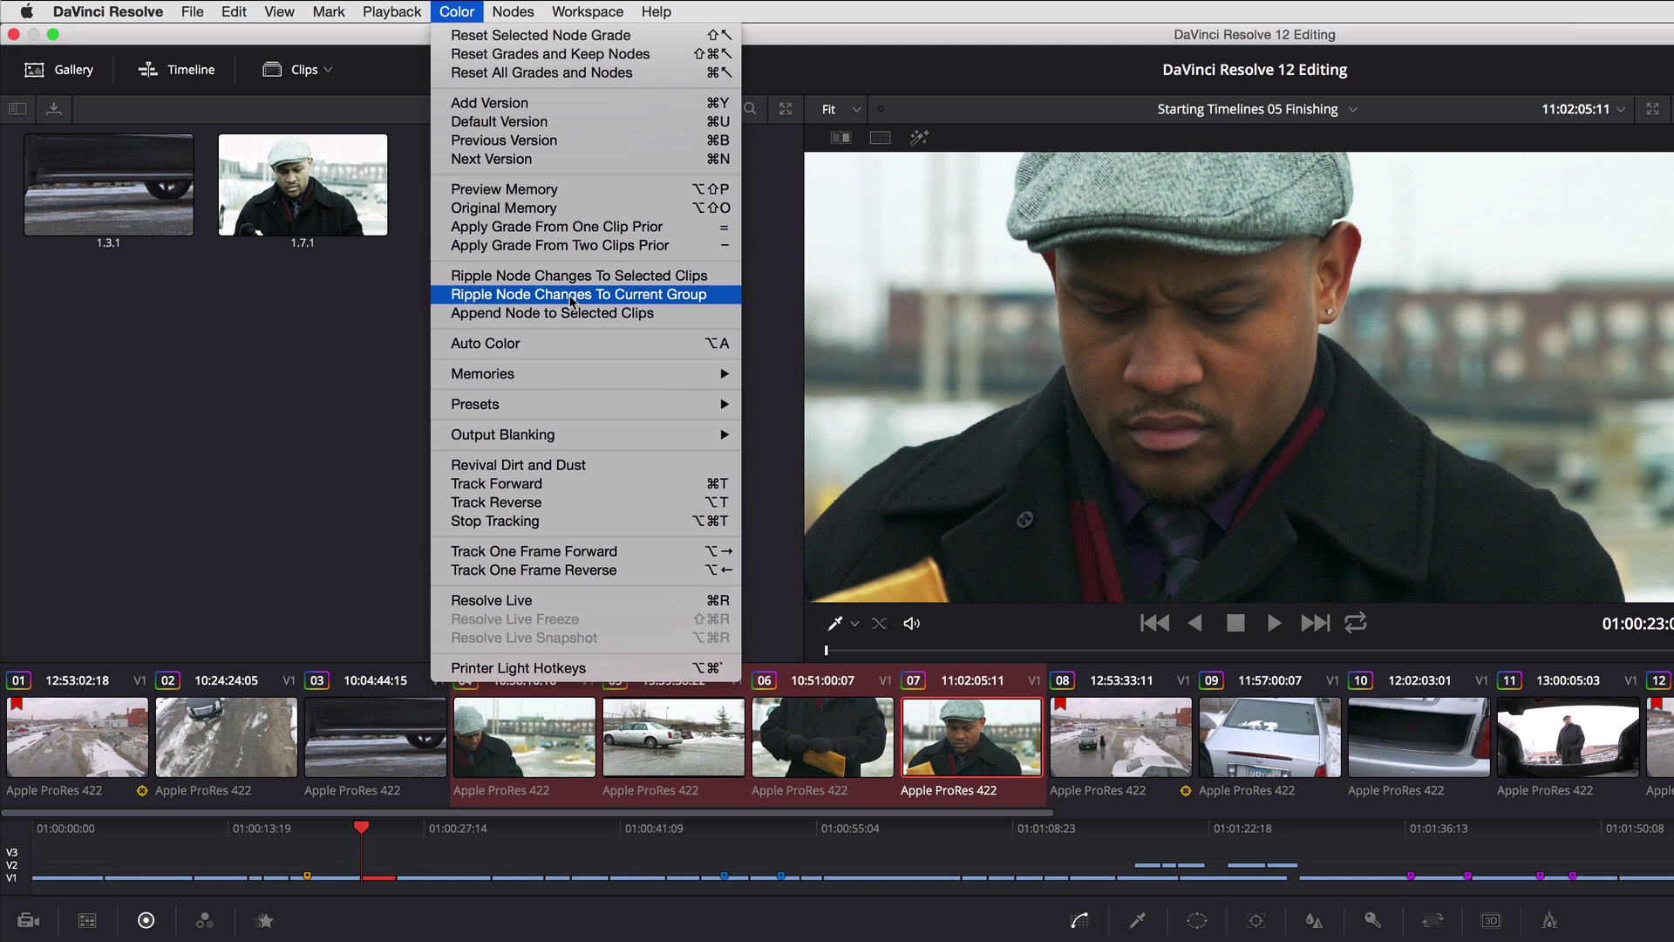
# - Dismiss the Color menu without running another grading command
pyautogui.click(454, 11)
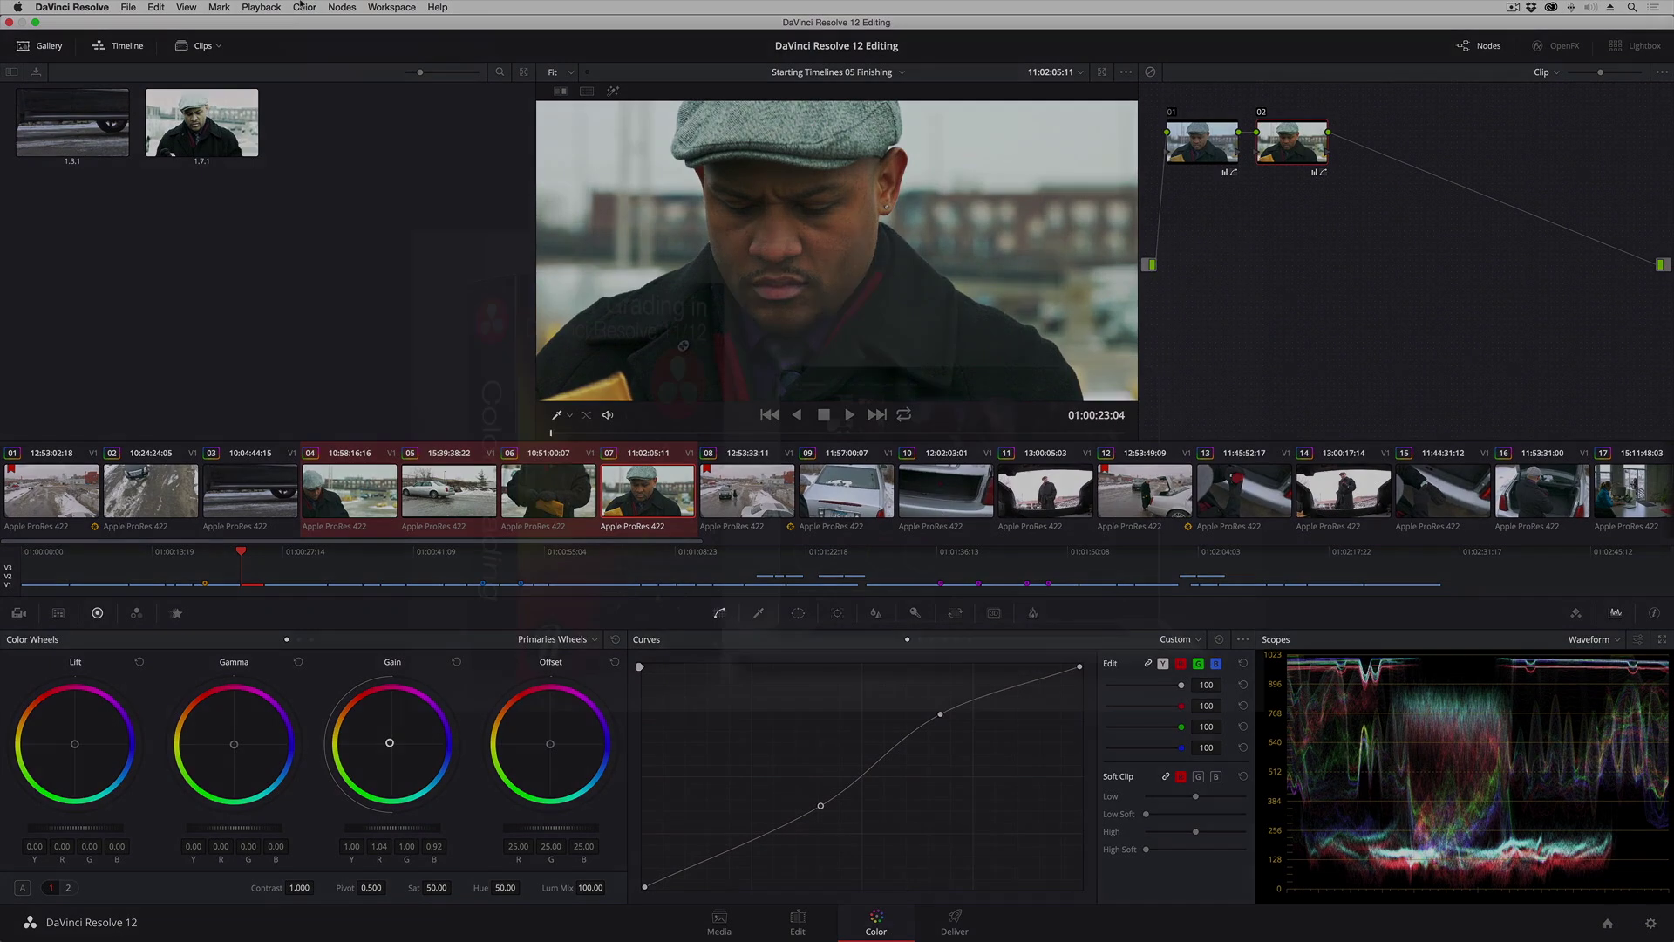